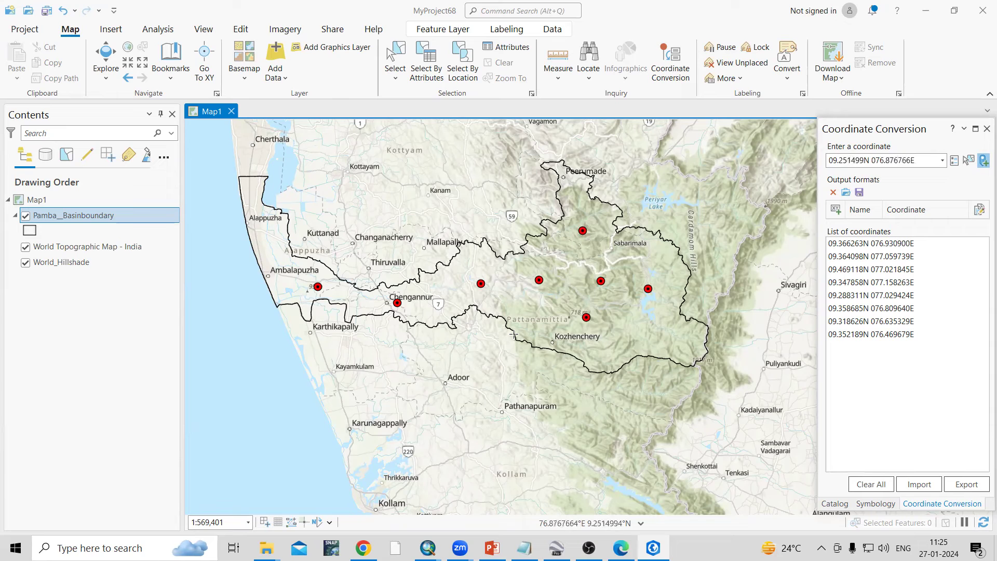
# Step: Zoom in on the Pamba basin's eight red points and start picking coordinates from the map
pyautogui.scroll(1, 613, 298)
pyautogui.scroll(1, 613, 297)
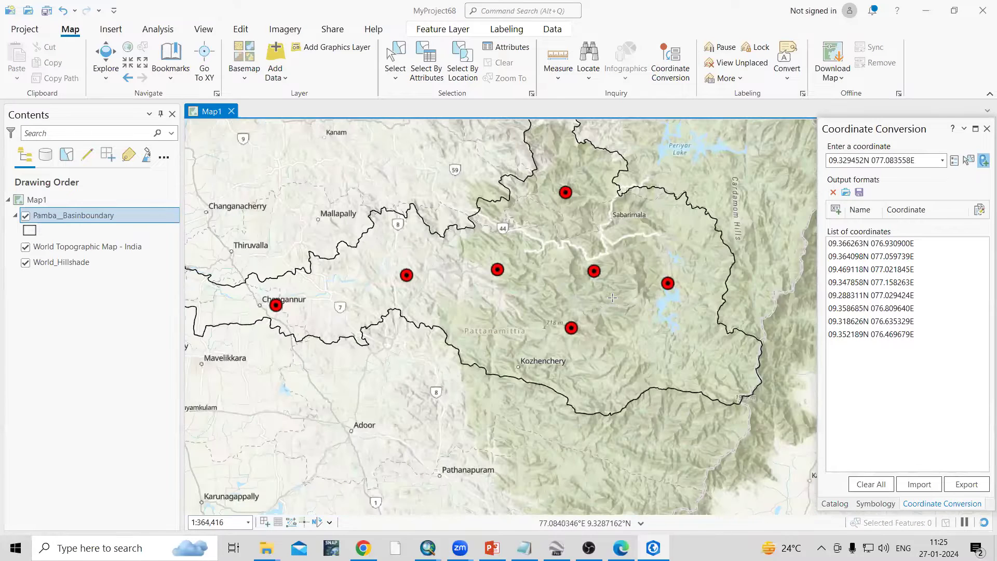
pyautogui.click(671, 63)
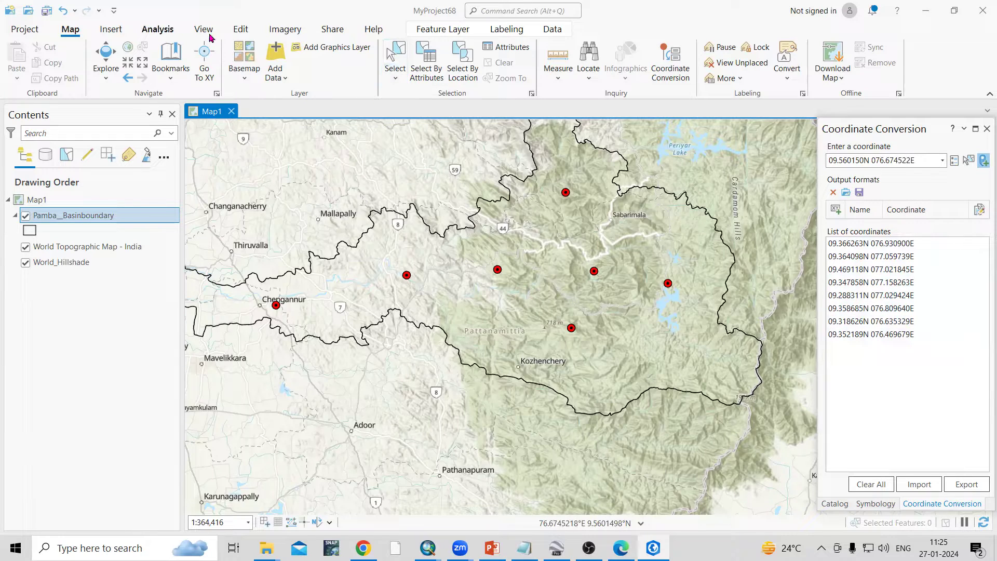
pyautogui.click(111, 29)
# Step: Create a blank Map2 and paste in a copy of Map1's Pamba__Basinboundary layer
pyautogui.click(17, 77)
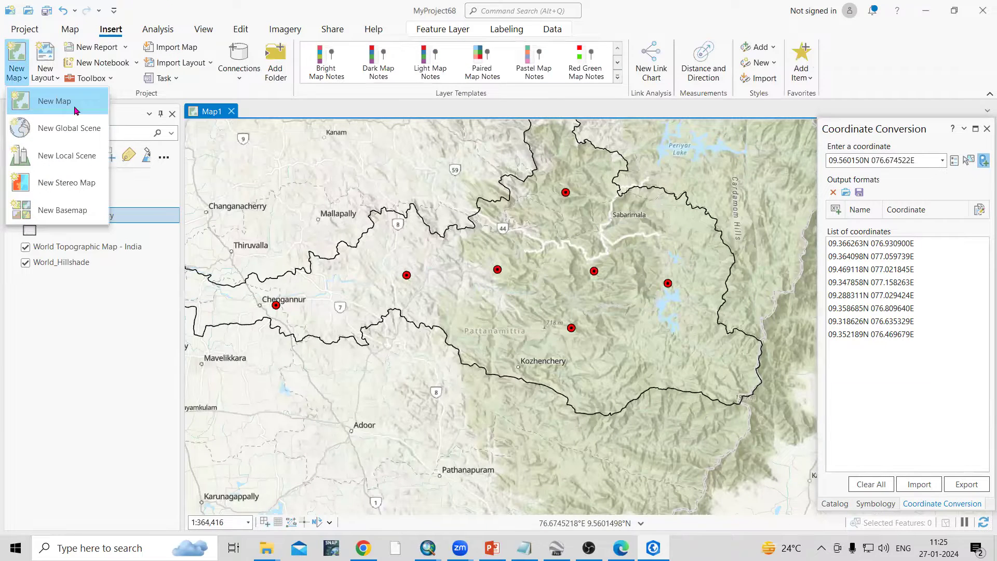
pyautogui.click(369, 268)
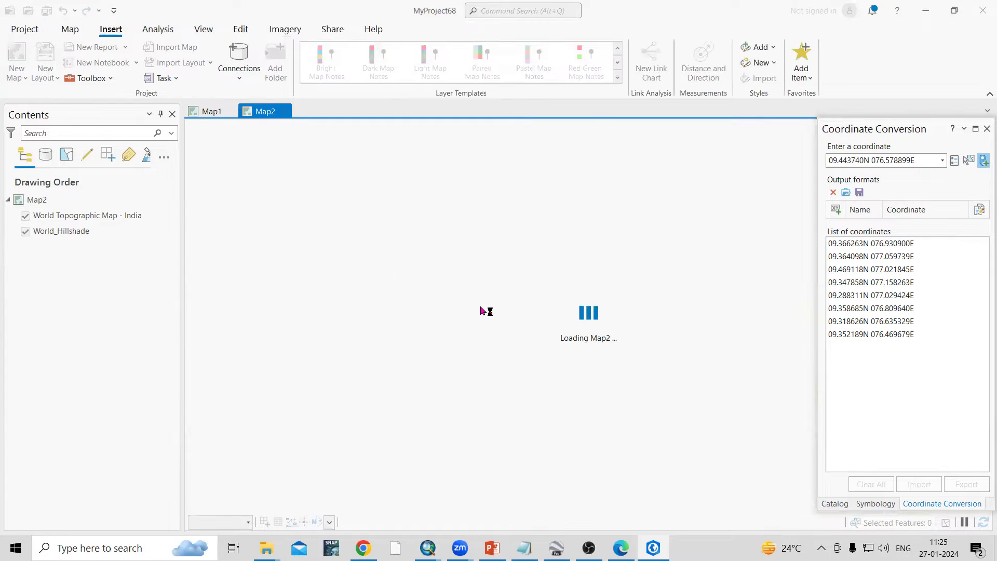
pyautogui.click(208, 111)
pyautogui.rightClick(50, 215)
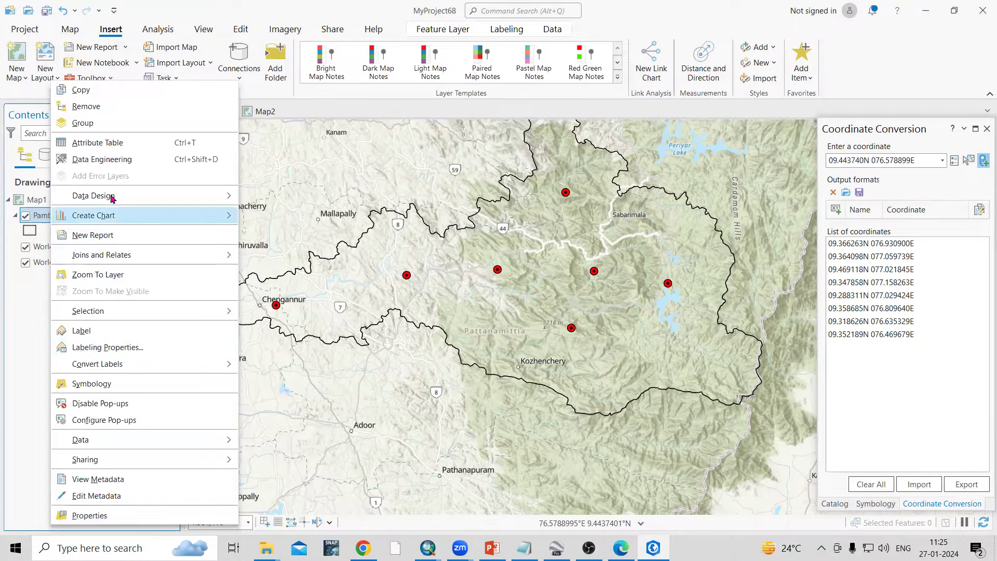
pyautogui.press('Escape')
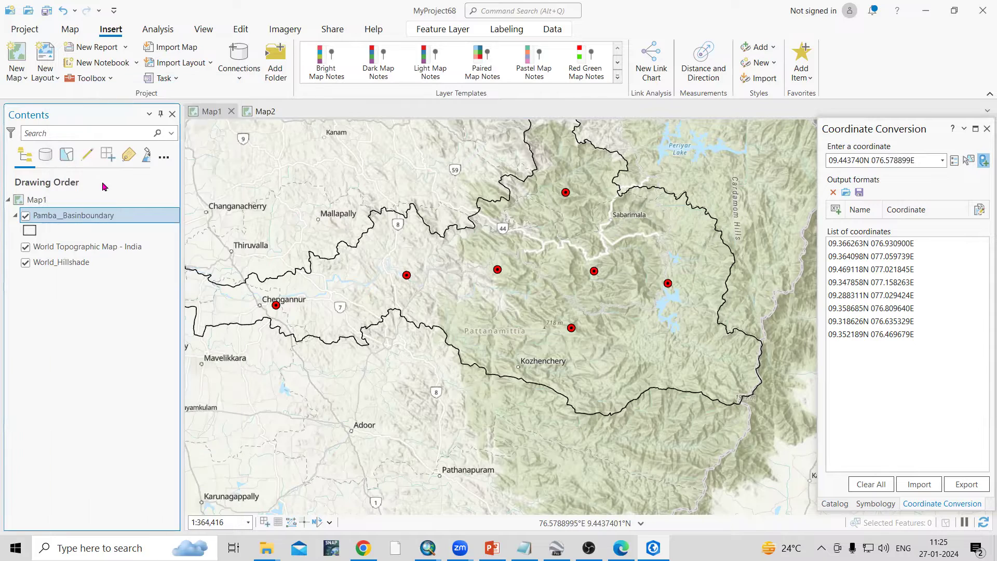
pyautogui.click(253, 112)
pyautogui.rightClick(349, 237)
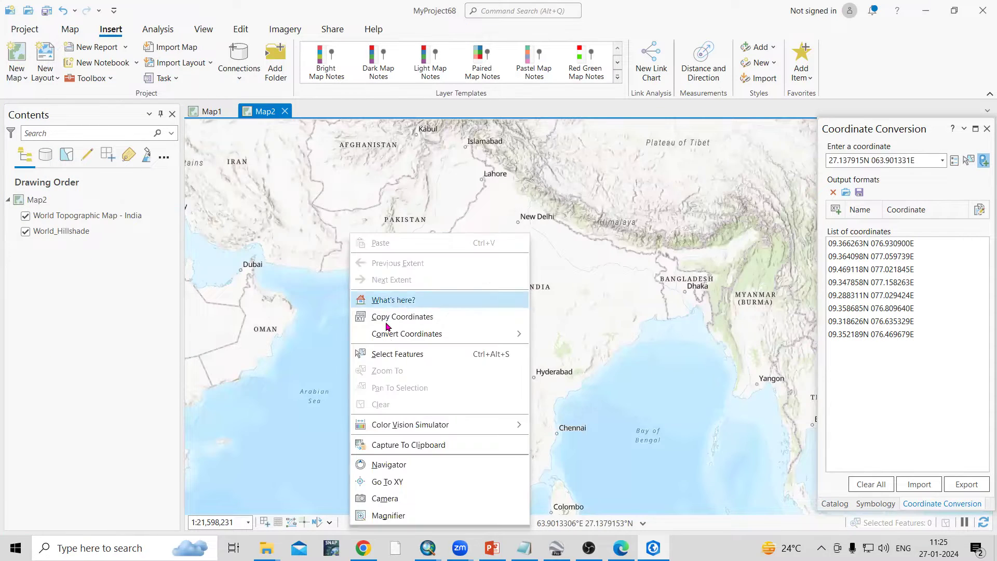
pyautogui.click(96, 279)
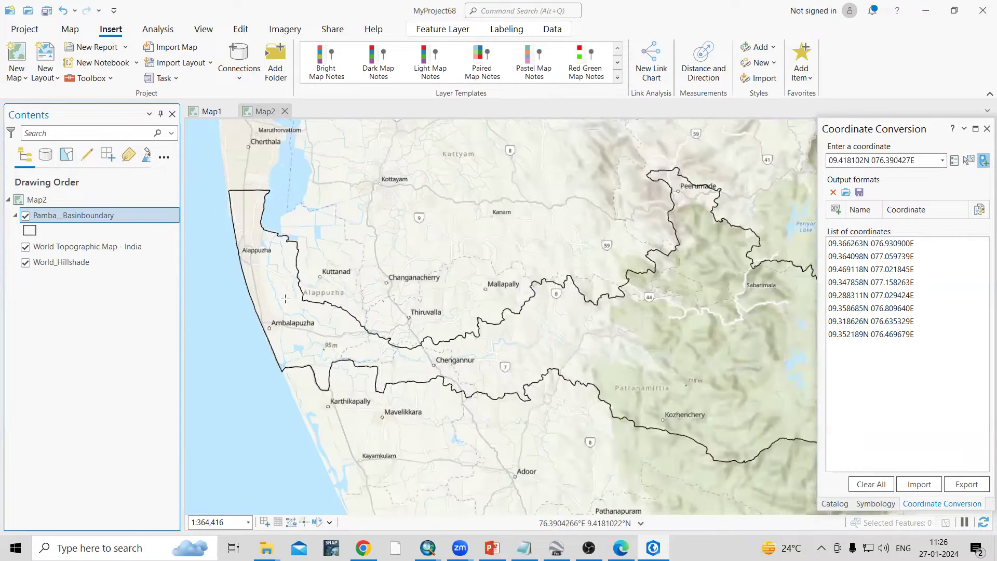
# Step: Close the Coordinate Conversion pane and reopen it from the Map tab
pyautogui.click(985, 129)
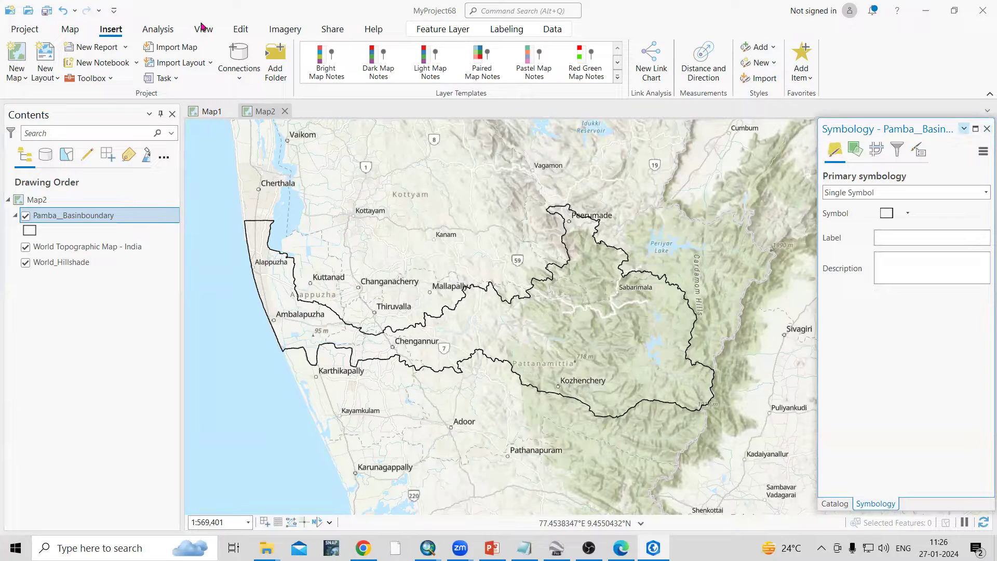
pyautogui.click(69, 31)
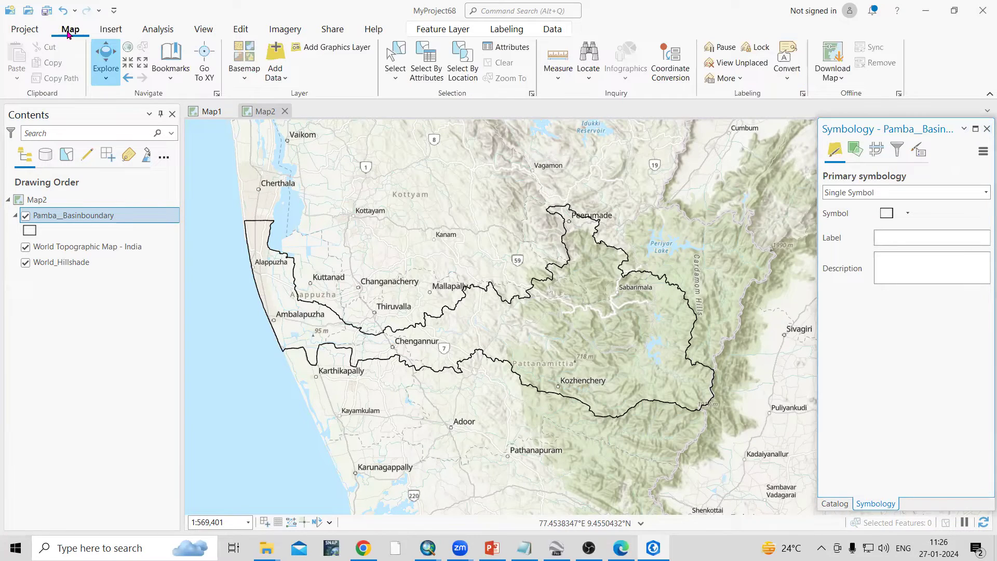
pyautogui.click(669, 76)
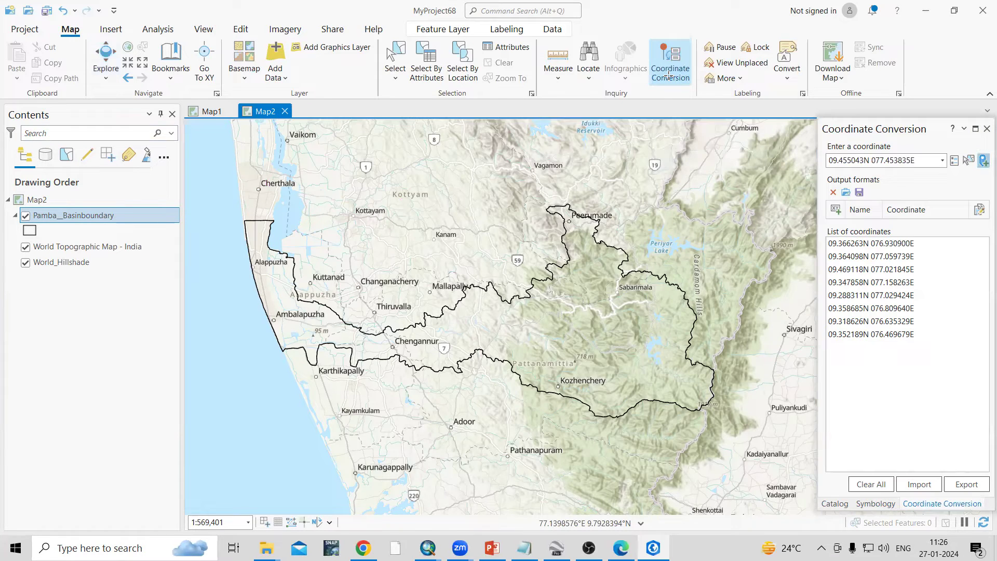
# Step: Select all eight listed coordinates and delete them
pyautogui.click(882, 293)
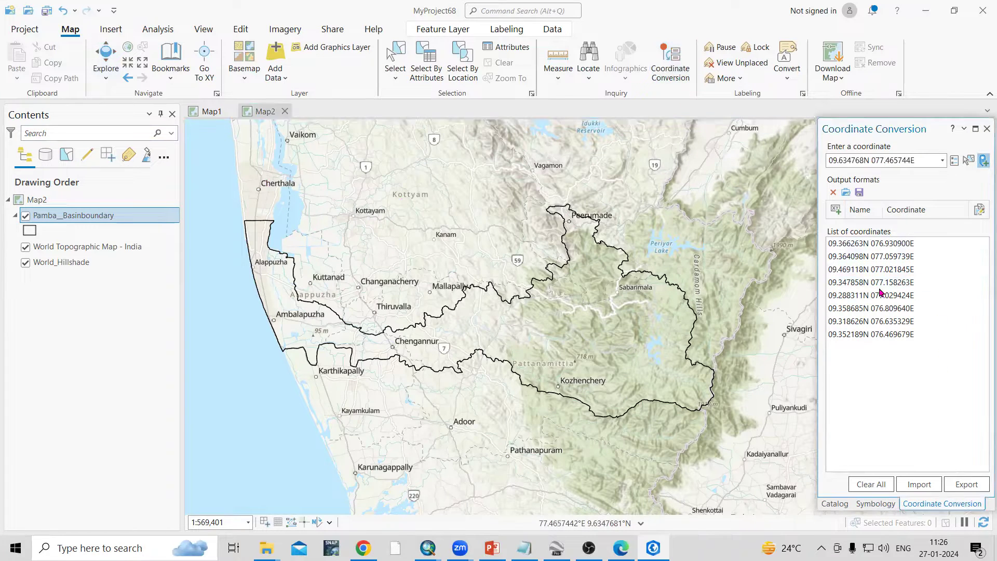
pyautogui.click(865, 243)
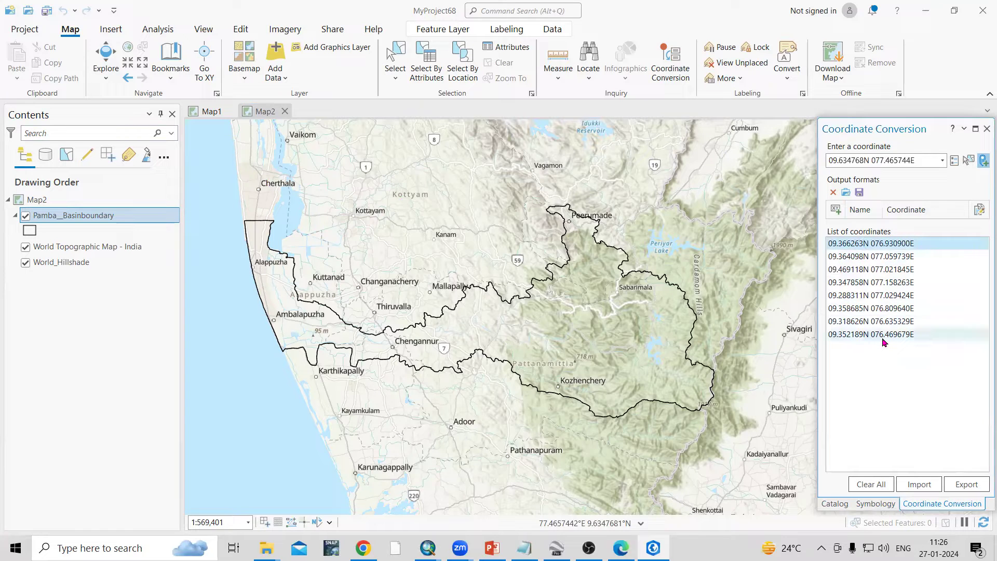
pyautogui.keyDown('shift'); pyautogui.click(882, 334); pyautogui.keyUp('shift')
pyautogui.rightClick(883, 328)
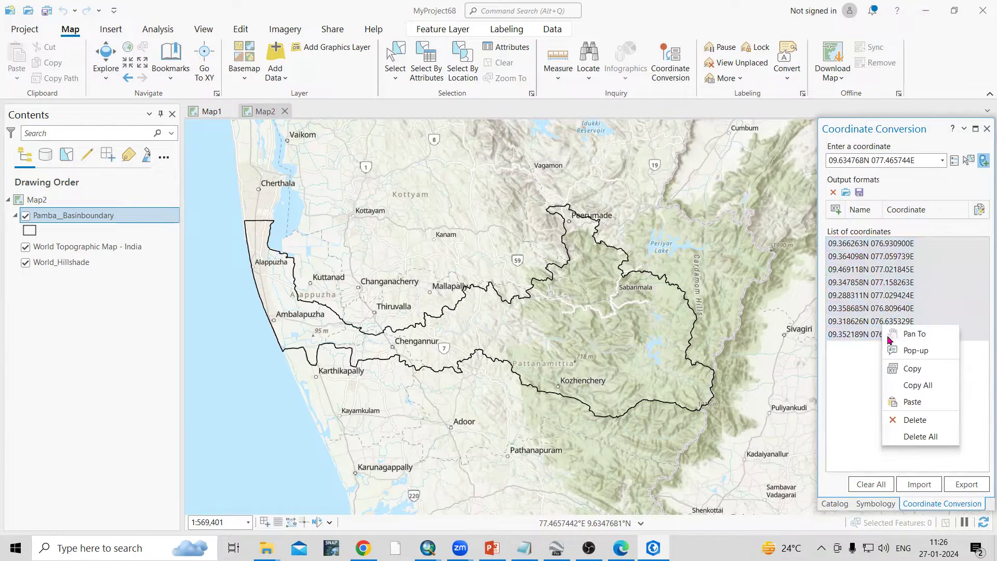
pyautogui.click(920, 417)
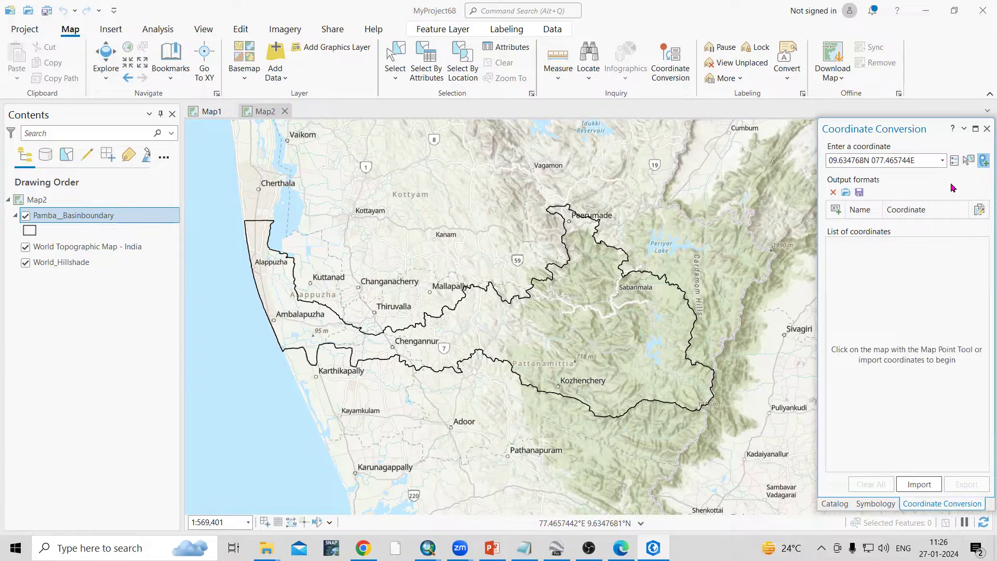
pyautogui.scroll(3, 576, 312)
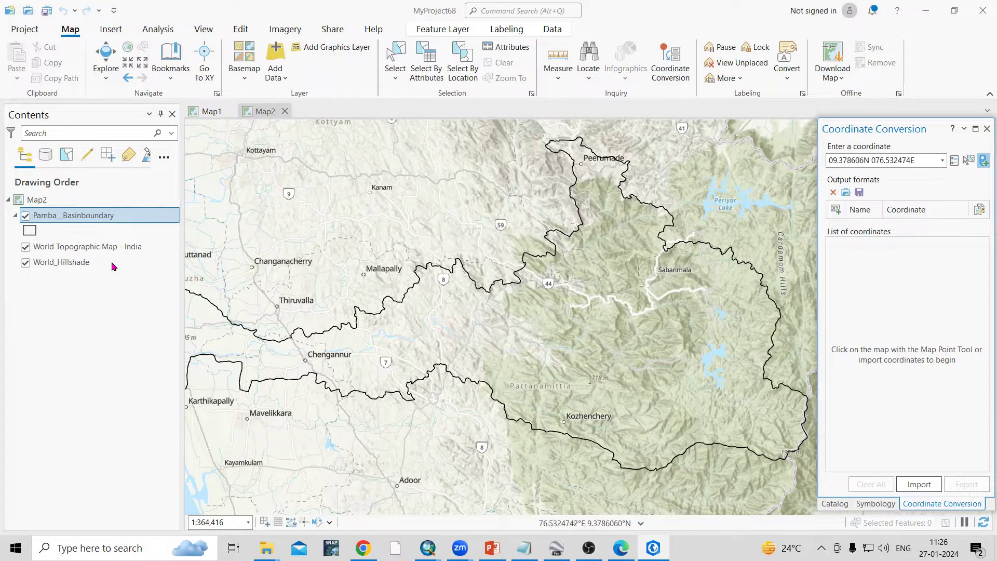
pyautogui.click(81, 219)
pyautogui.rightClick(81, 220)
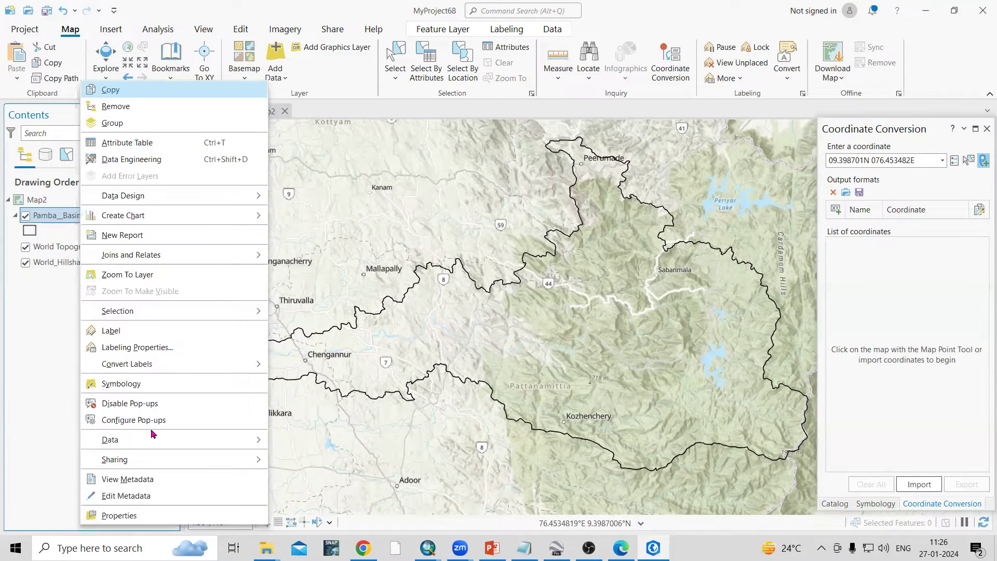
pyautogui.click(138, 513)
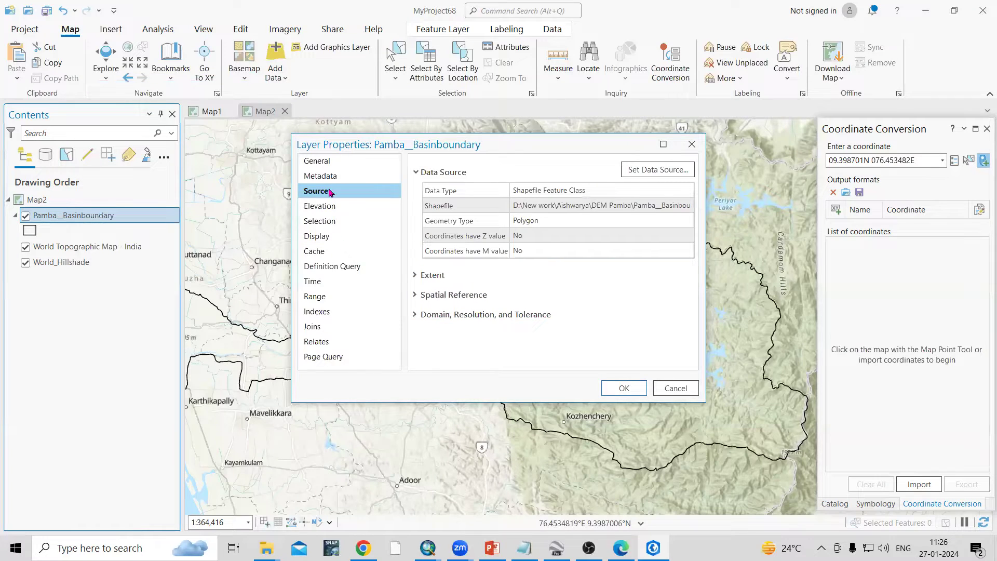
pyautogui.click(437, 296)
pyautogui.scroll(-1, 597, 287)
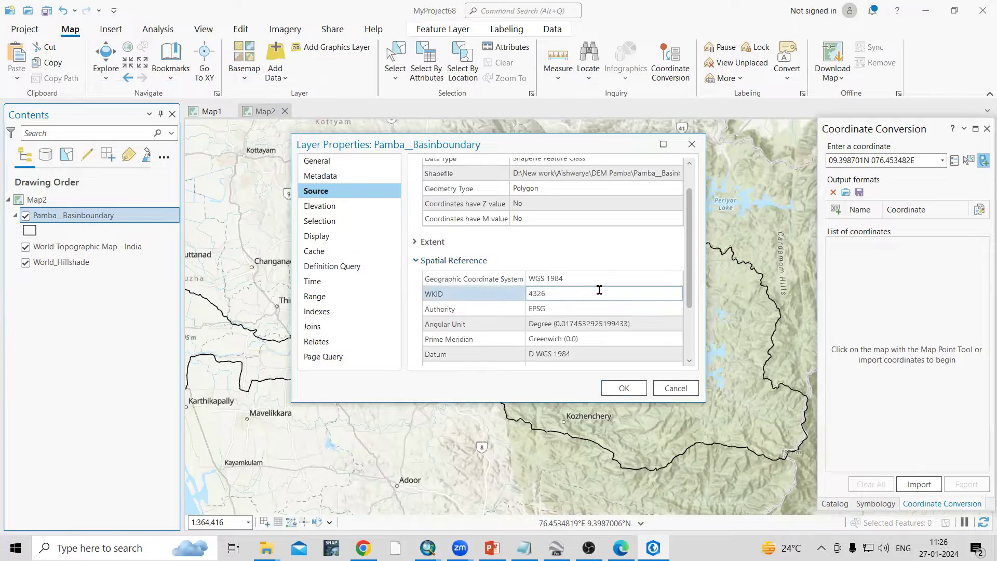
pyautogui.click(590, 280)
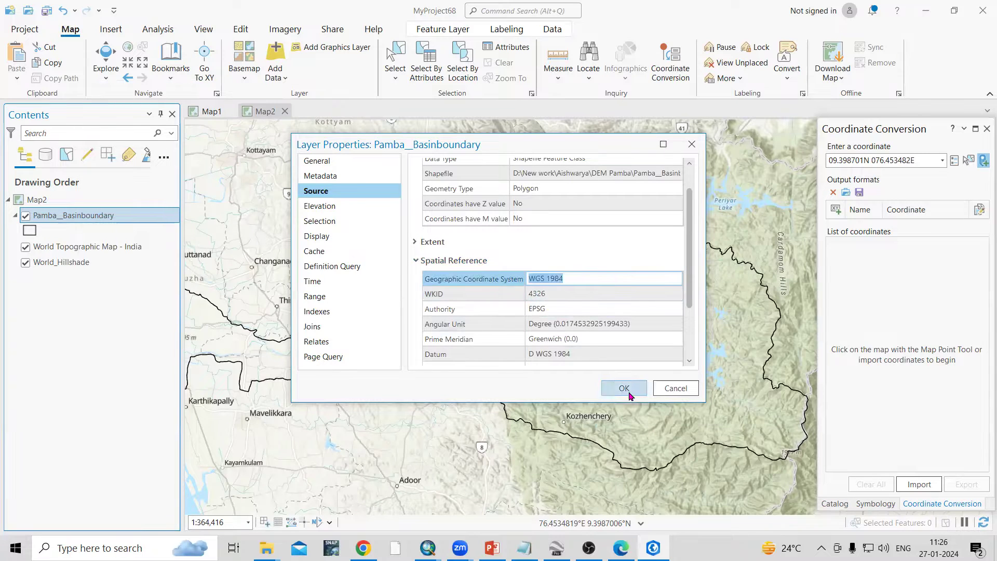
pyautogui.click(680, 393)
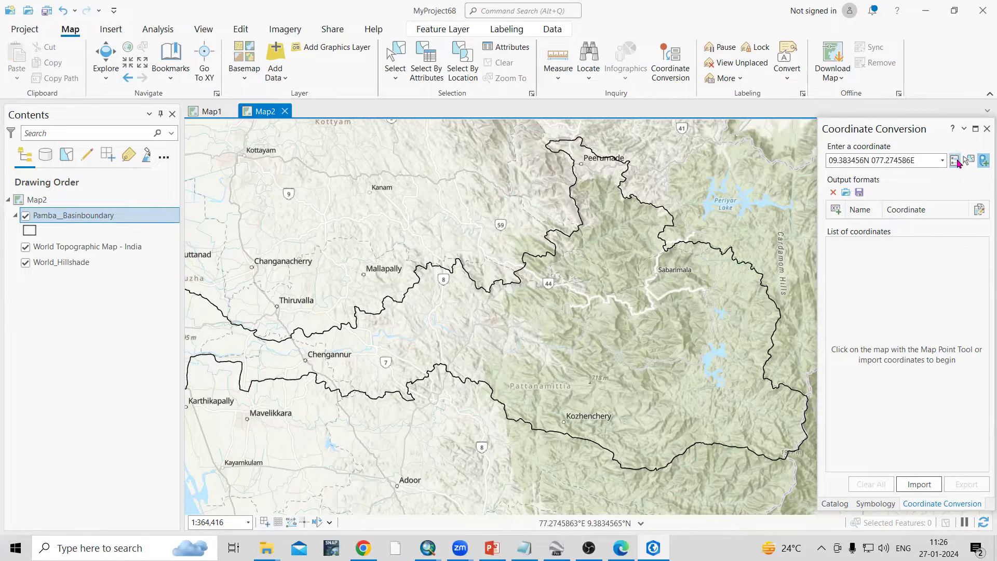
# Step: Set the Coordinate Conversion display format to degrees-minutes-seconds (DMS) in its properties
pyautogui.click(956, 161)
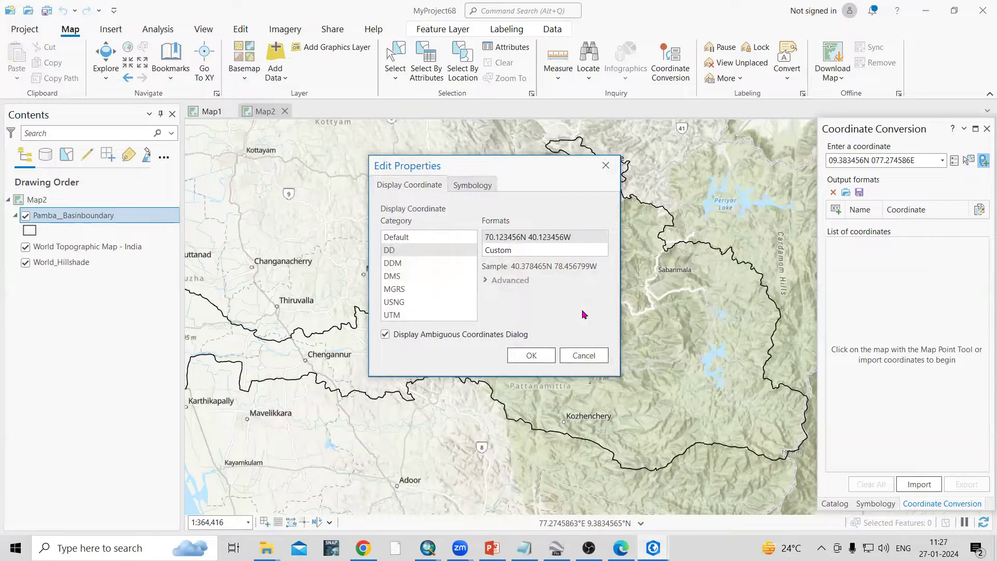
pyautogui.click(584, 355)
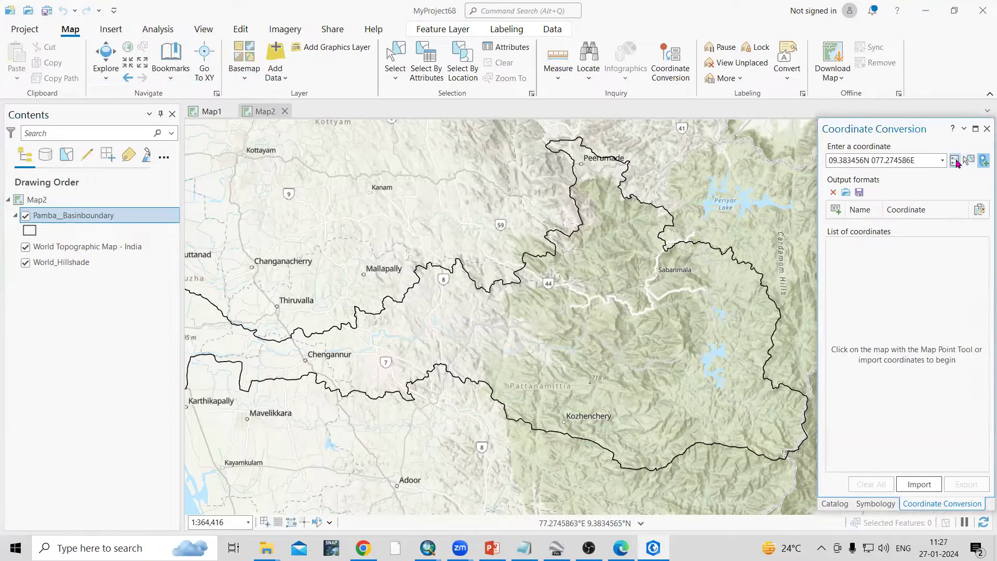
pyautogui.click(955, 161)
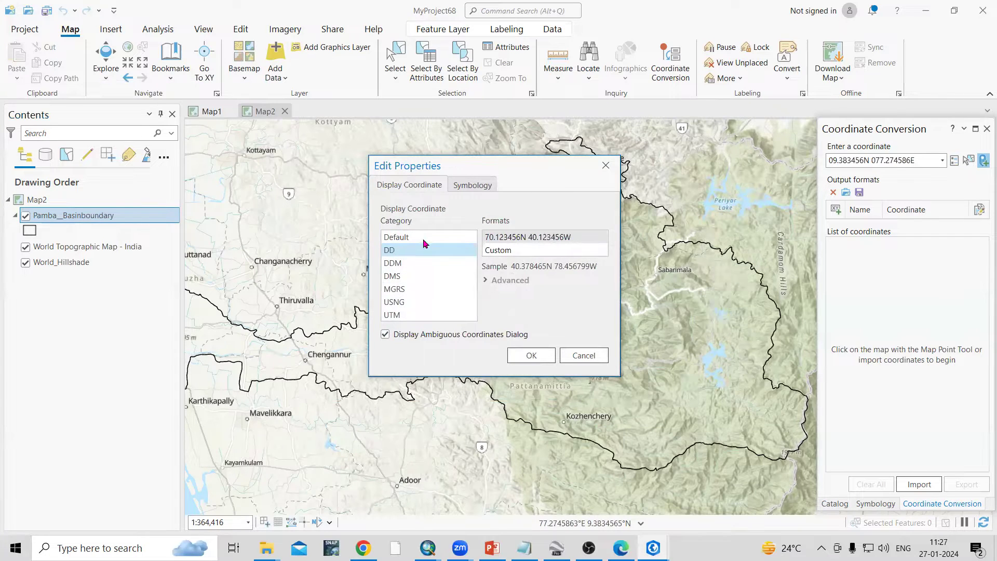
pyautogui.click(406, 264)
pyautogui.click(403, 277)
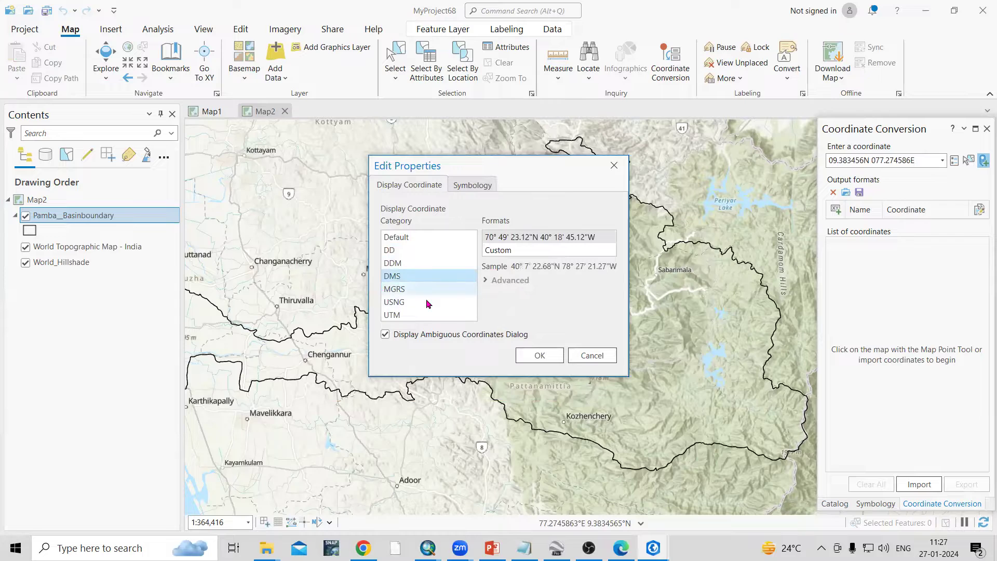
pyautogui.click(414, 315)
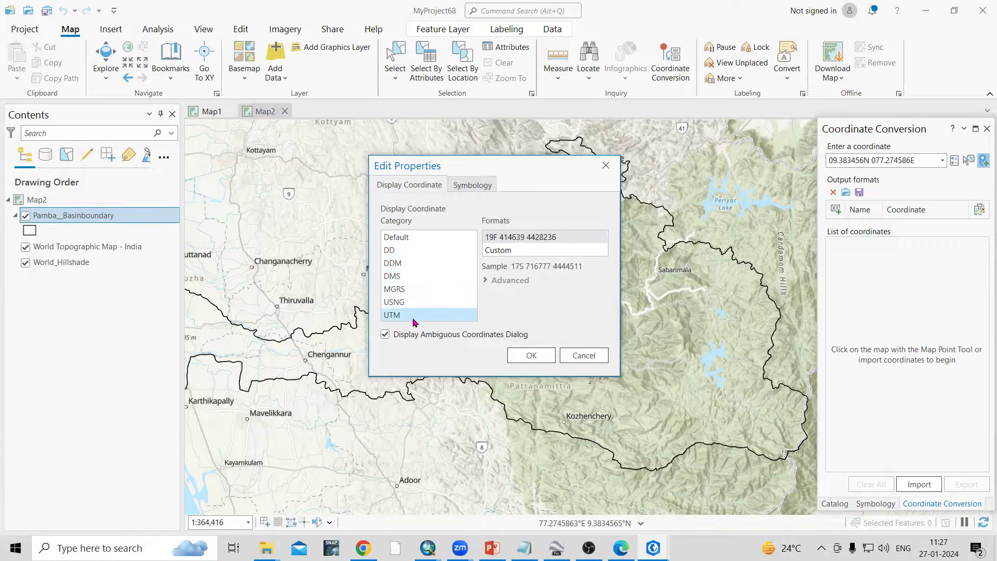
pyautogui.click(408, 277)
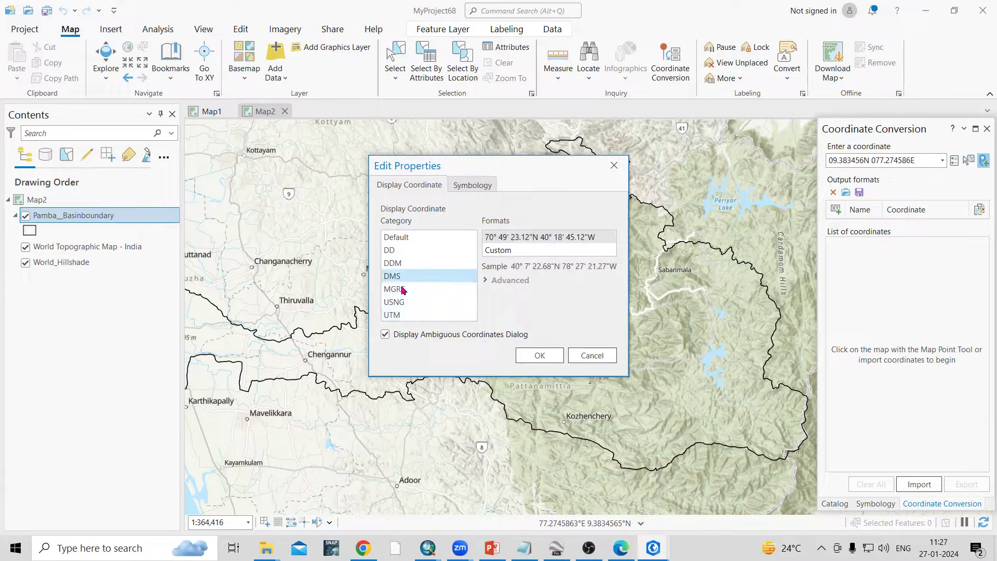
pyautogui.click(540, 356)
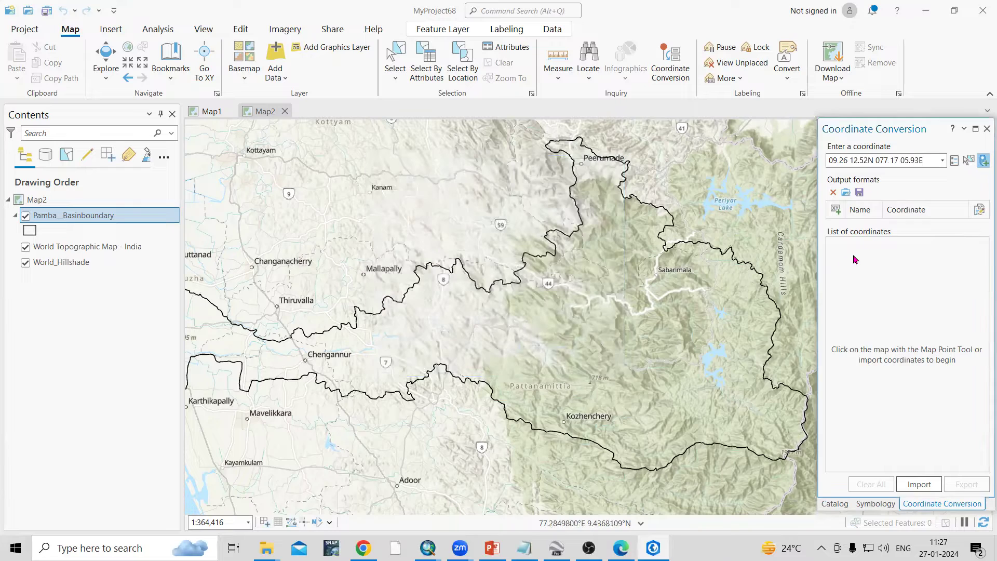
# Step: Turn on the Map Point Tool for picking over the zoomed-in basin
pyautogui.click(983, 161)
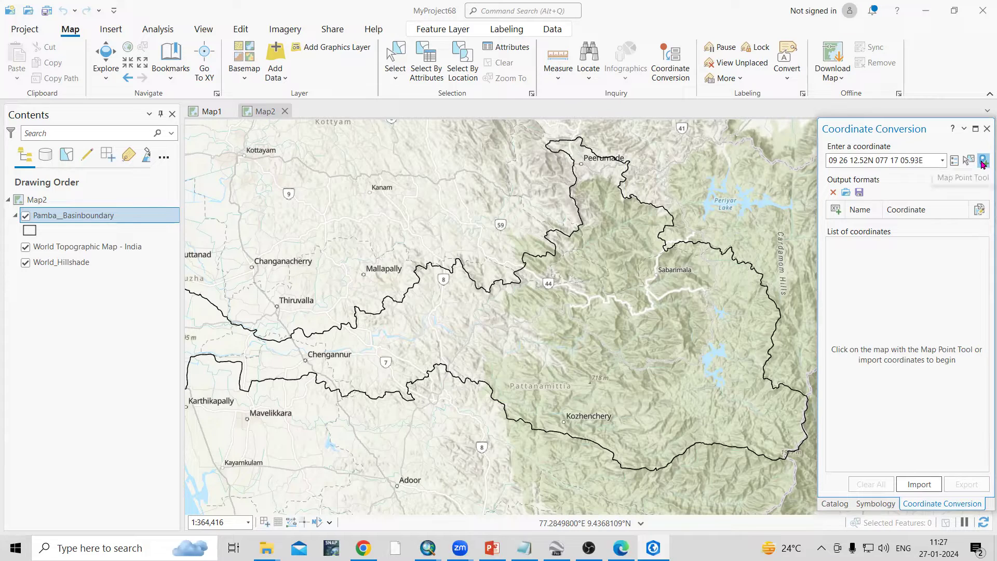
pyautogui.click(984, 163)
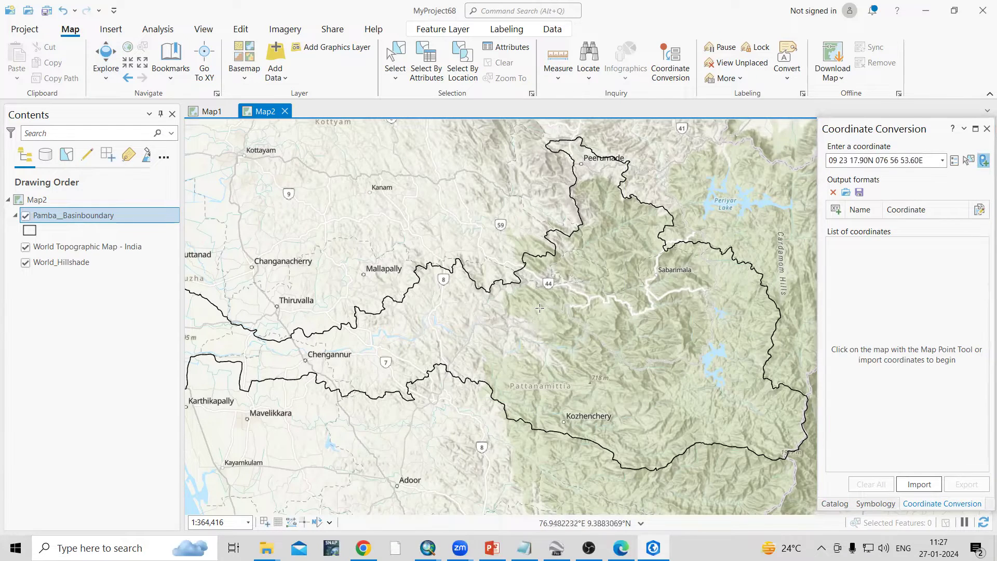
pyautogui.click(984, 161)
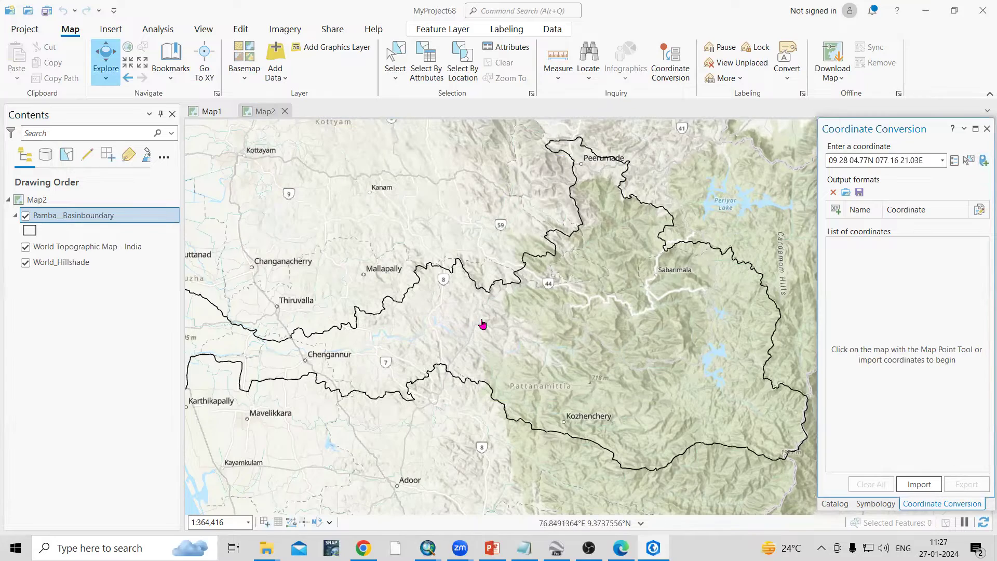
pyautogui.scroll(3, 471, 356)
pyautogui.scroll(-3, 512, 340)
pyautogui.click(983, 160)
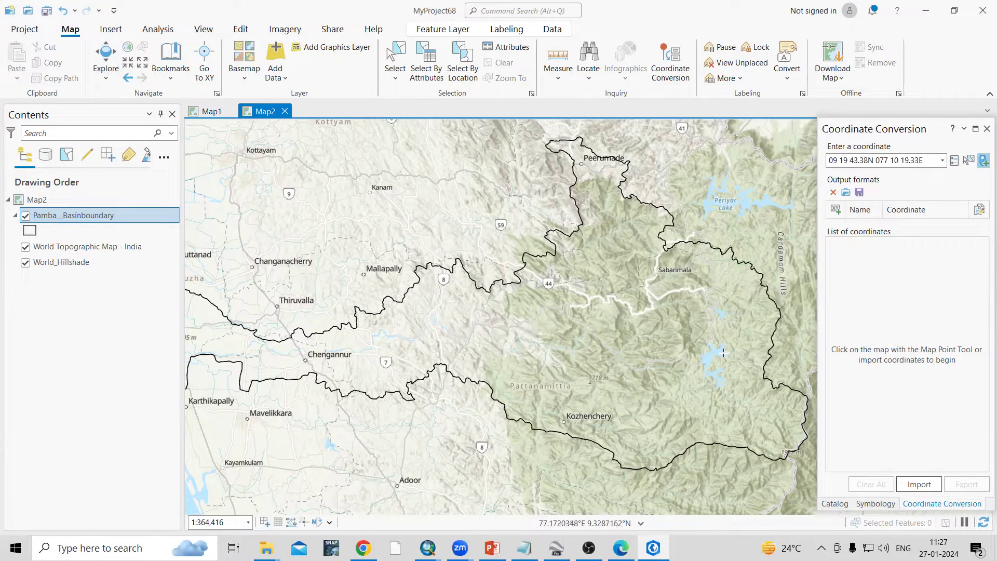
pyautogui.scroll(5, 723, 352)
# Step: Pick the first six points inside the basin, including two in the north
pyautogui.click(699, 351)
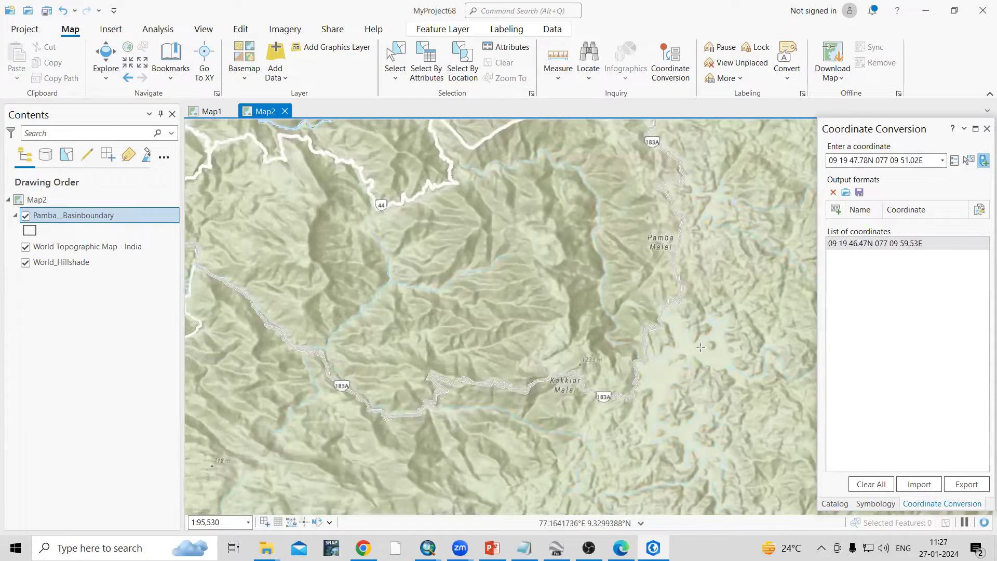
pyautogui.click(699, 348)
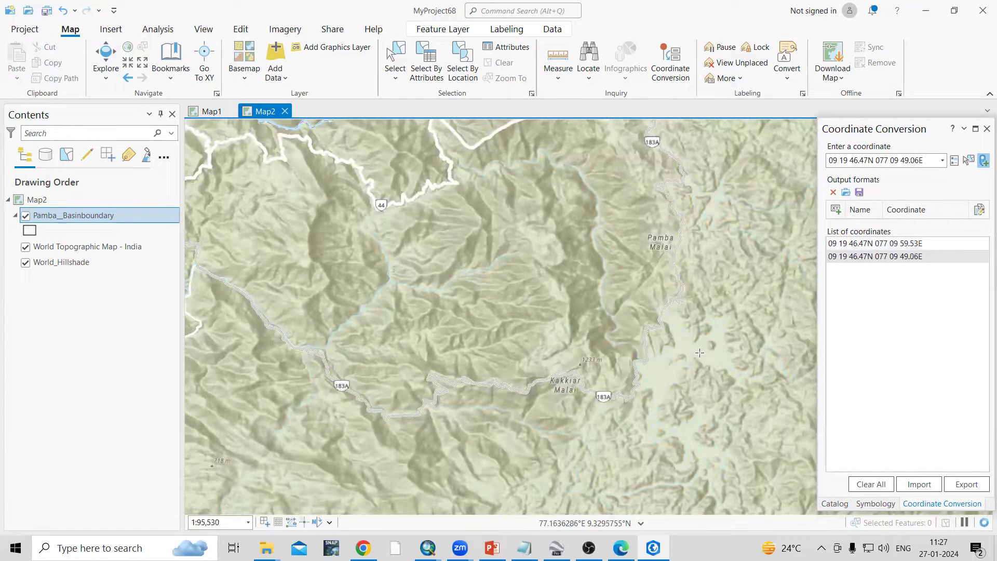
pyautogui.click(649, 375)
pyautogui.click(494, 289)
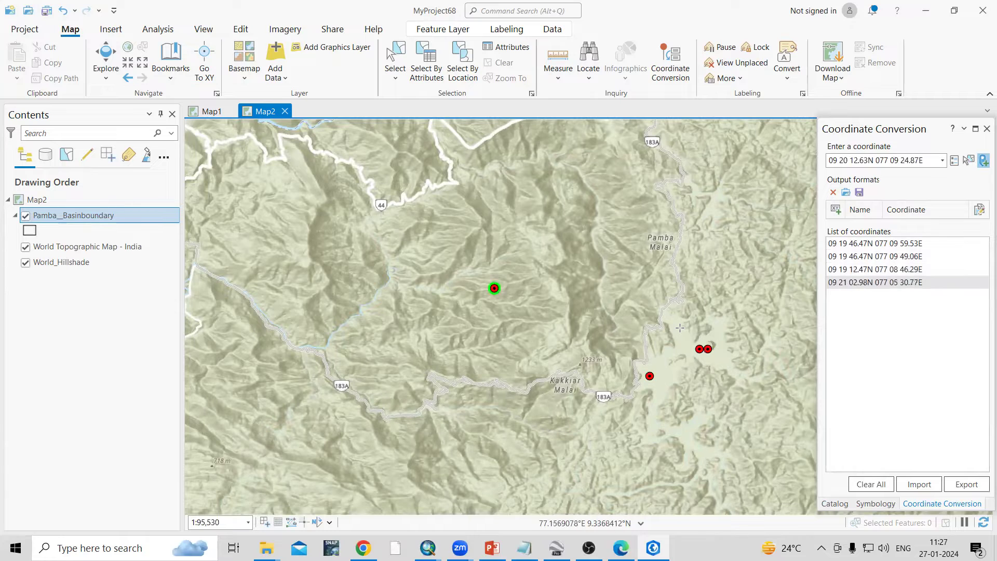
pyautogui.scroll(-2, 679, 327)
pyautogui.scroll(-2, 614, 331)
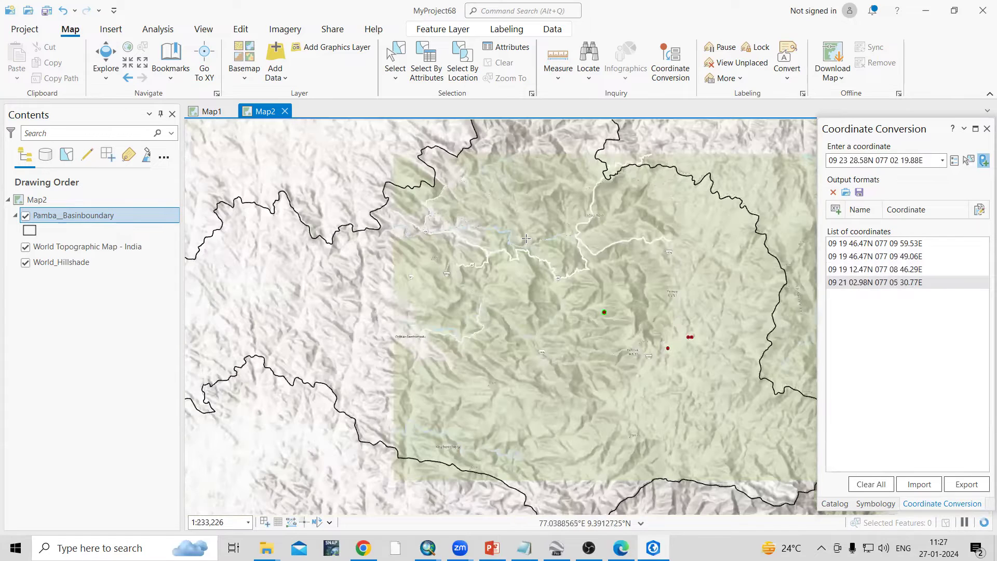
pyautogui.click(605, 242)
pyautogui.click(570, 295)
# Step: Pick the remaining points across the southern and central basin, reaching thirteen in total
pyautogui.click(532, 340)
pyautogui.click(580, 390)
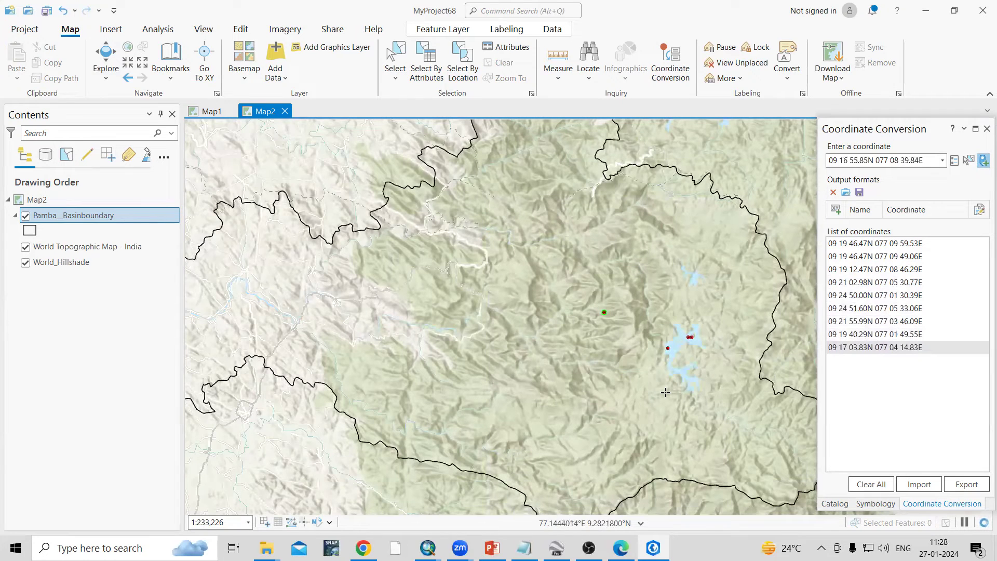
pyautogui.click(397, 298)
pyautogui.click(448, 242)
pyautogui.click(488, 200)
pyautogui.click(491, 316)
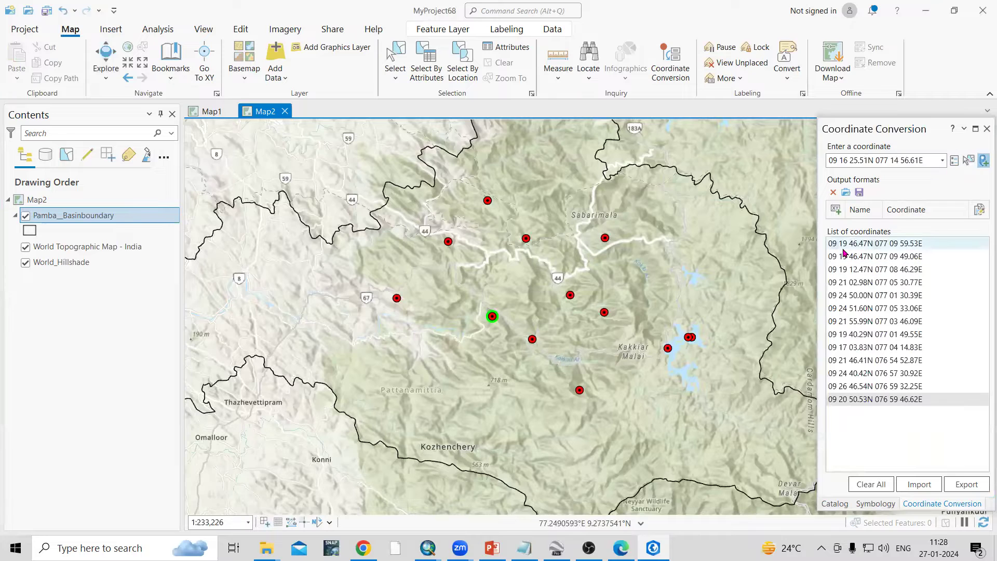
pyautogui.click(955, 162)
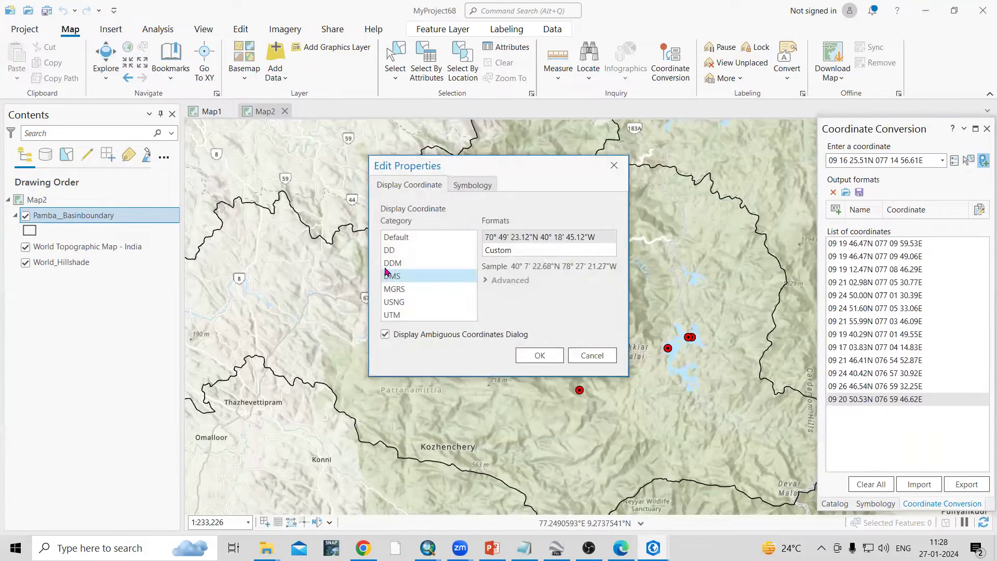
# Step: Try the UTM format, then switch the thirteen listed coordinates to decimal degrees (DD)
pyautogui.click(392, 315)
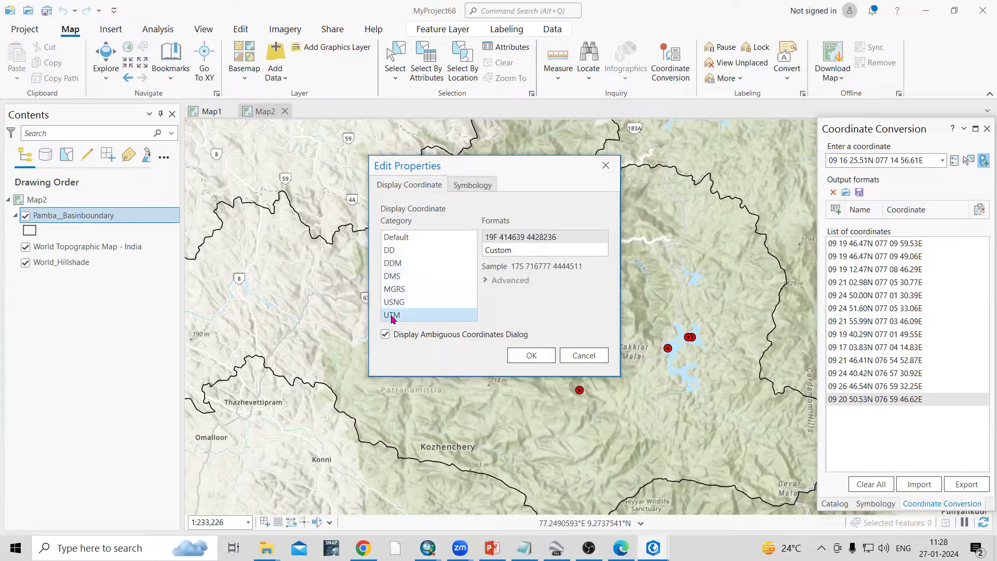
pyautogui.click(530, 355)
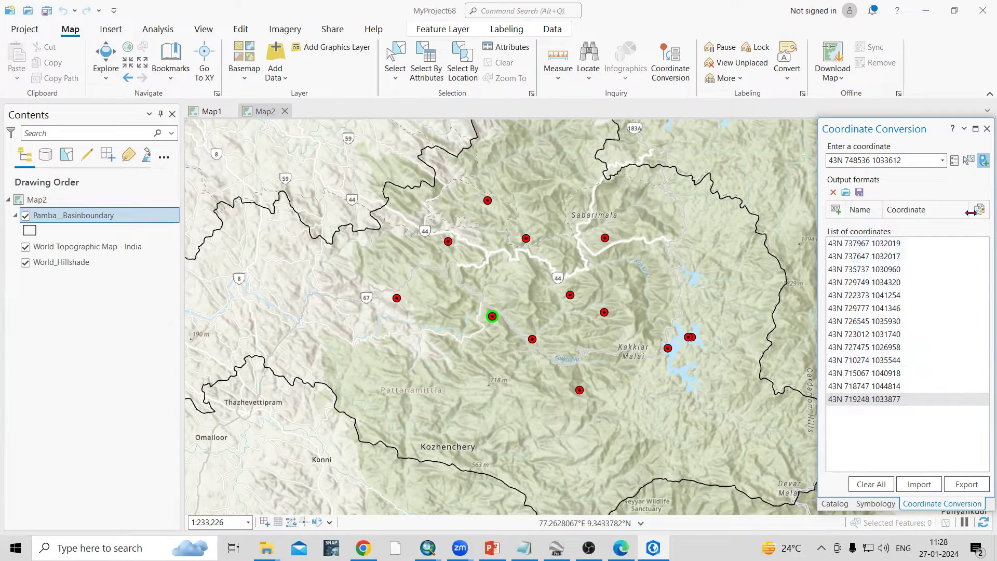
pyautogui.click(955, 162)
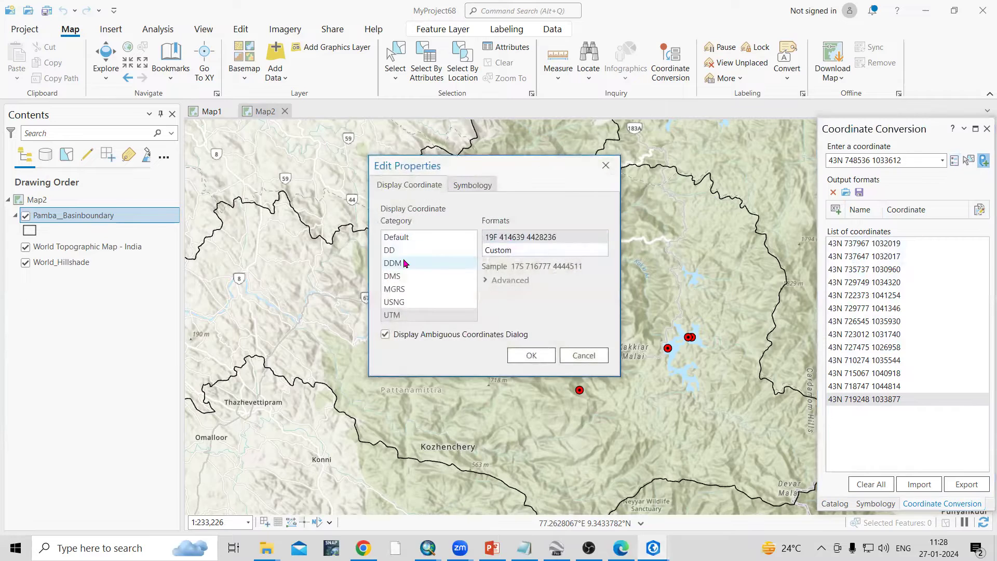
pyautogui.click(389, 251)
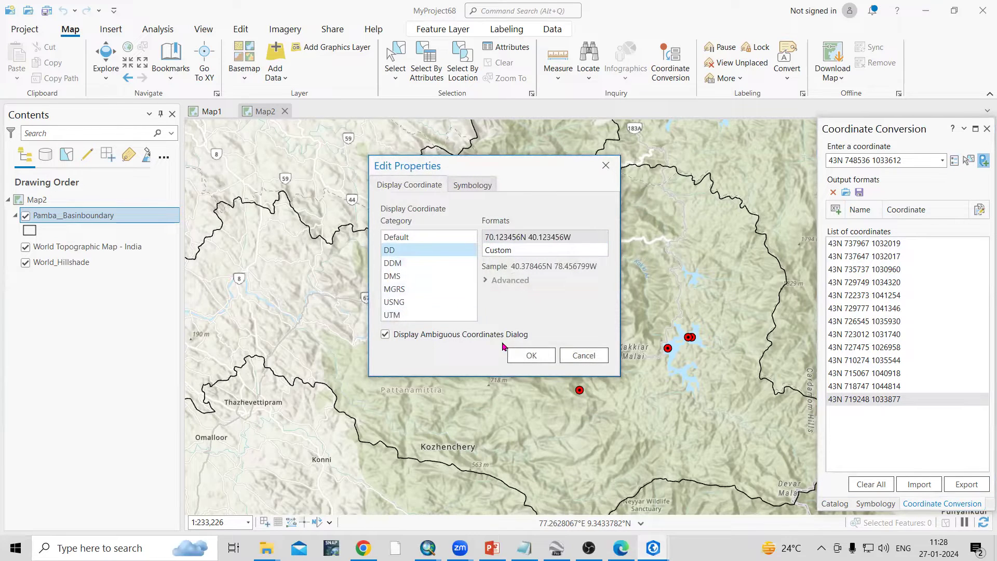
pyautogui.click(532, 360)
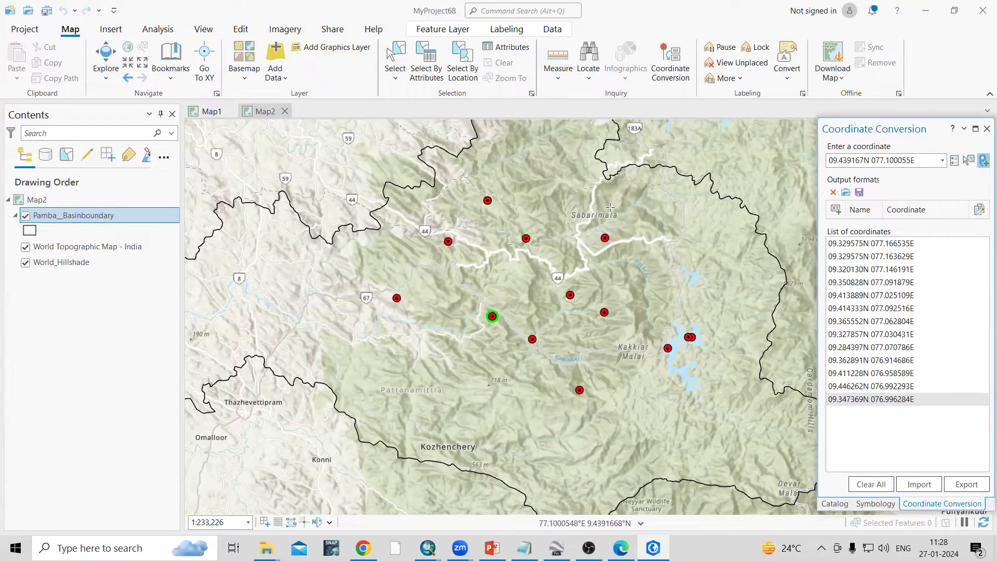
# Step: Change the picked points' symbol to Circle 6 and apply it
pyautogui.click(954, 162)
pyautogui.click(461, 186)
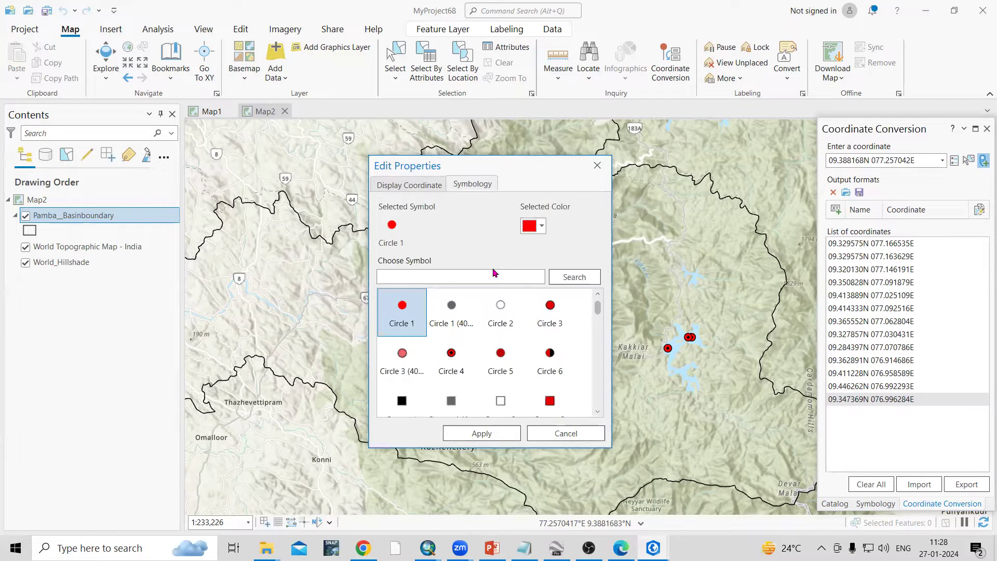
pyautogui.click(551, 360)
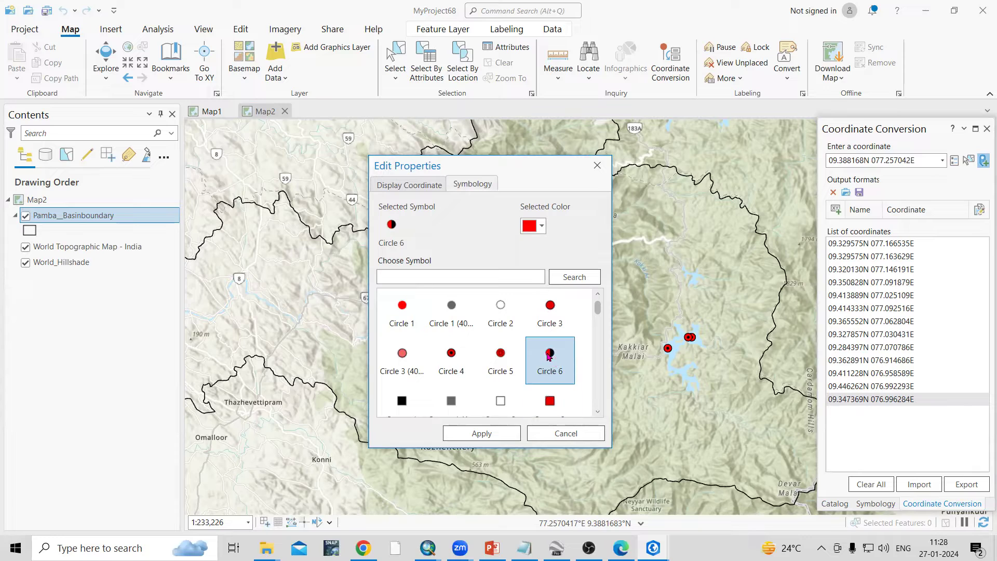
pyautogui.click(488, 434)
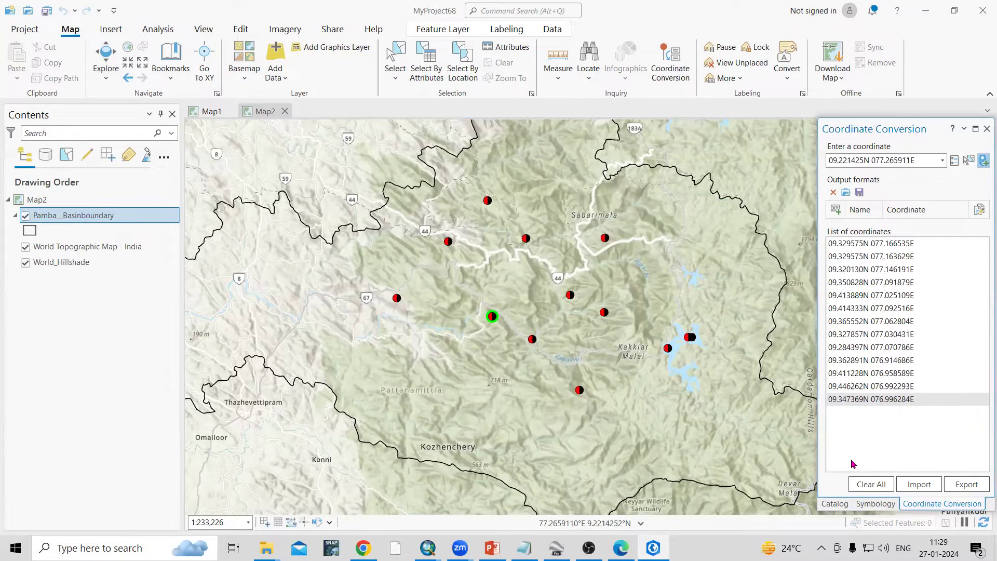
# Step: Add one more point inside the basin on the map
pyautogui.click(124, 327)
pyautogui.scroll(3, 533, 322)
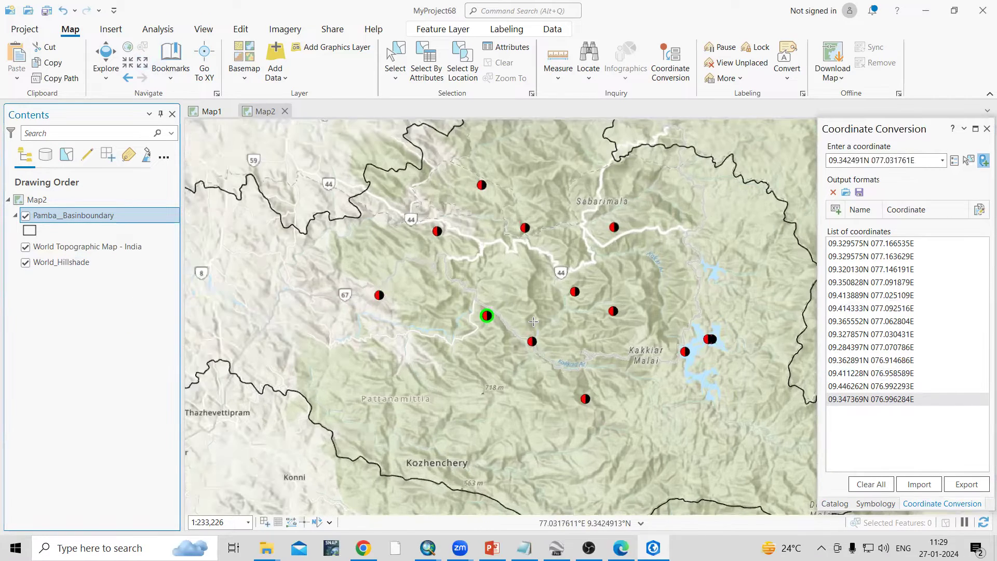
pyautogui.scroll(-4, 441, 300)
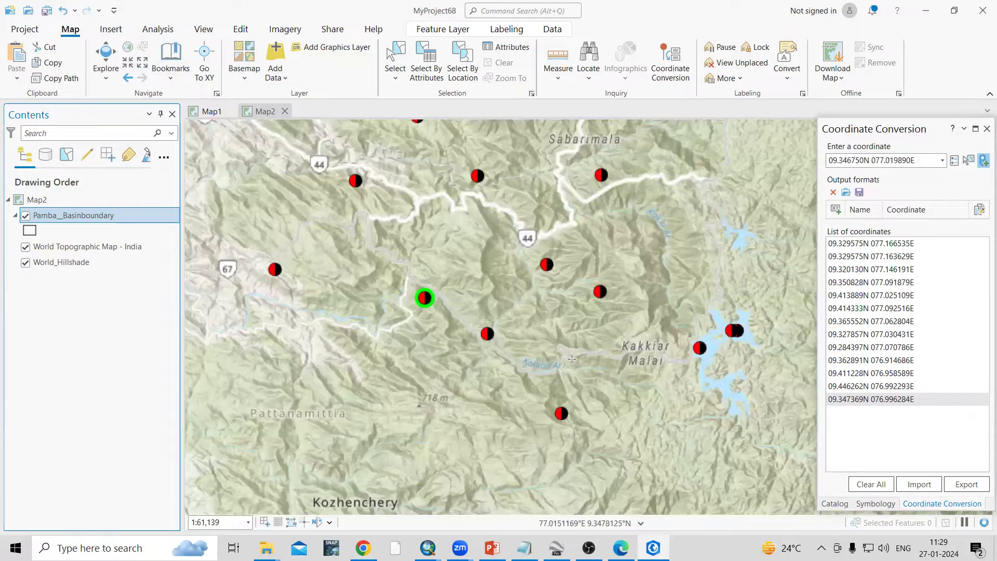
pyautogui.click(568, 376)
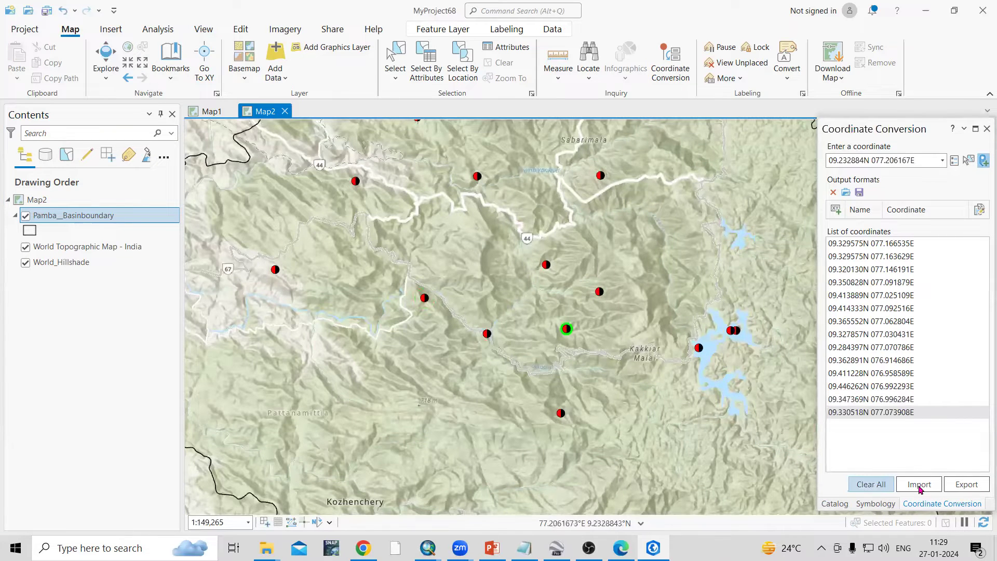
# Step: Export the coordinate list with KMZ chosen as the output format
pyautogui.click(961, 487)
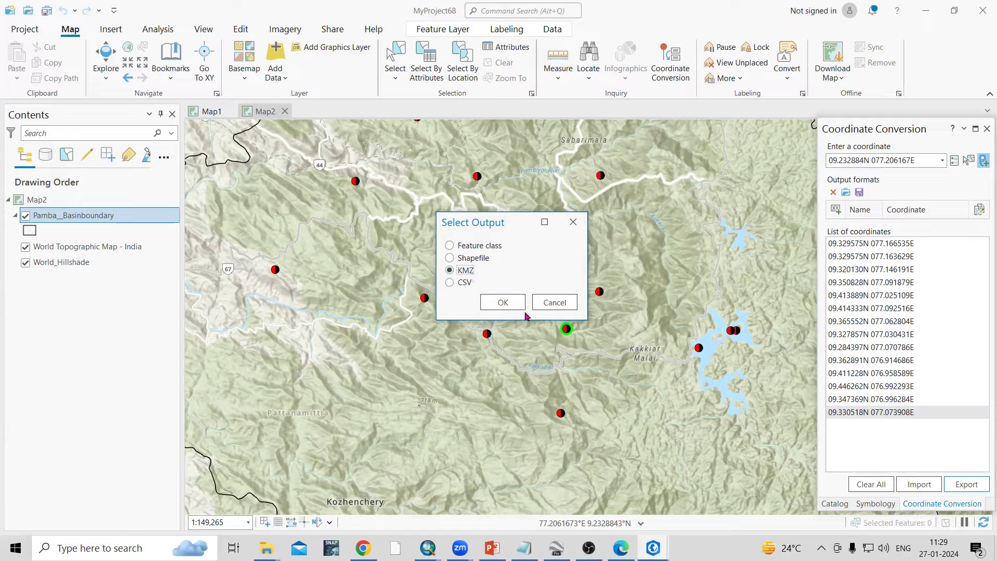
pyautogui.click(502, 303)
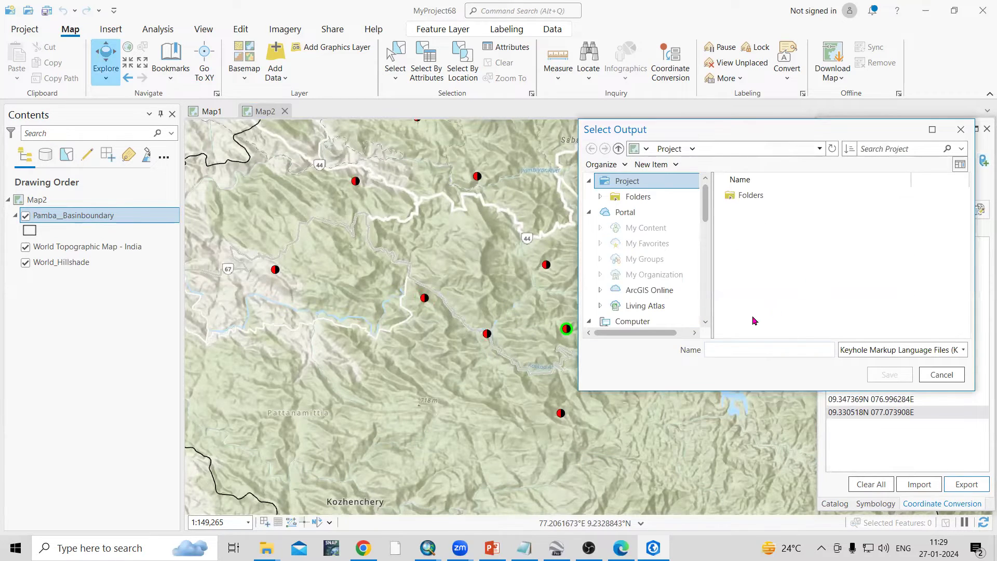
# Step: Browse to the KML folder under Local Disk (E:) > YouTube Video
pyautogui.scroll(-3, 676, 285)
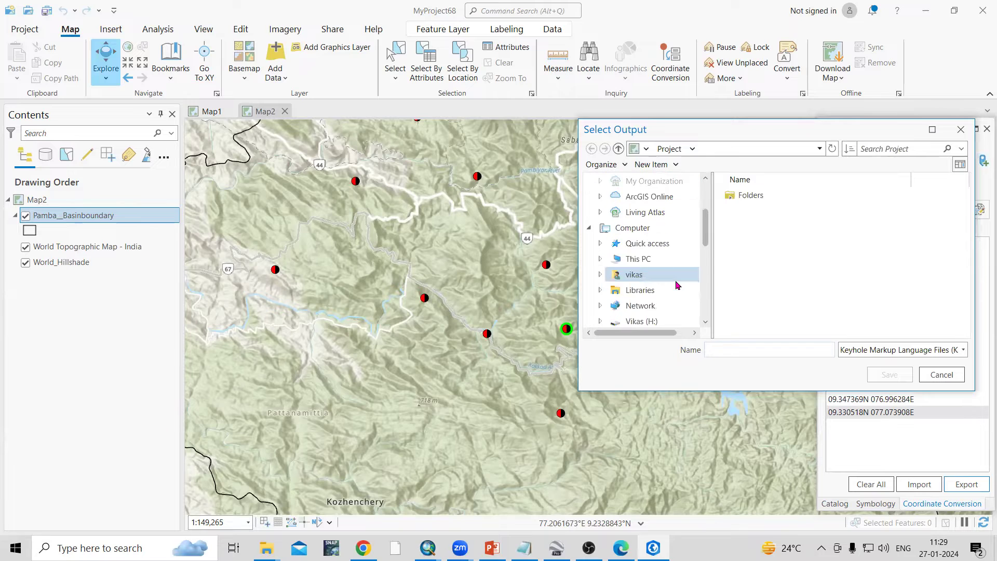
pyautogui.click(655, 232)
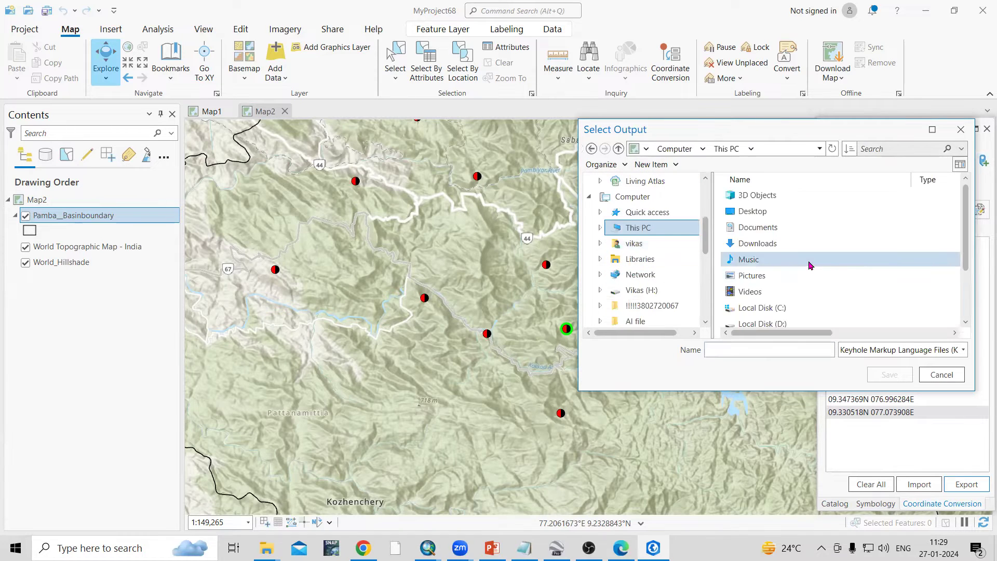
pyautogui.scroll(-2, 796, 281)
pyautogui.click(796, 279)
pyautogui.doubleClick(796, 280)
pyautogui.scroll(-5, 796, 291)
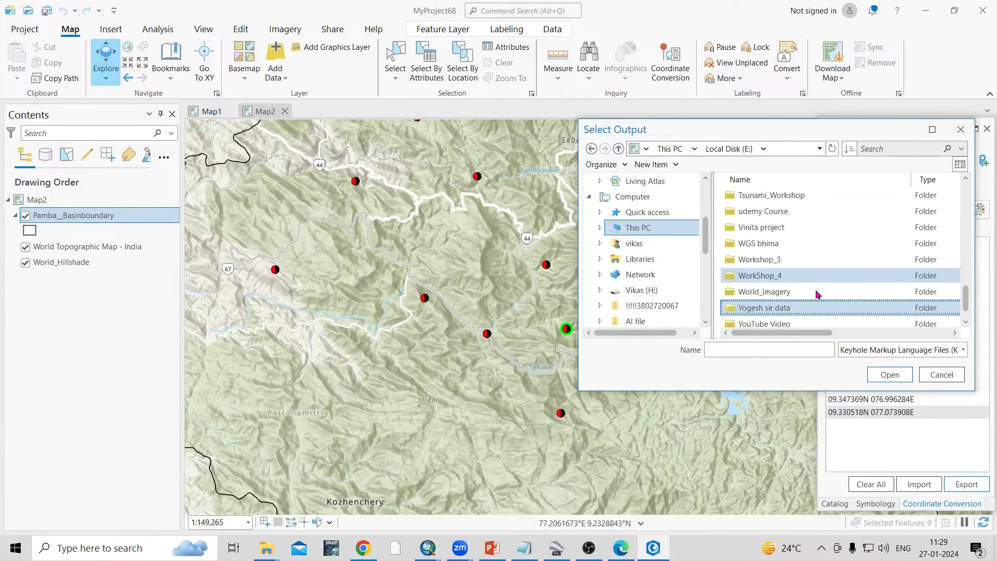
pyautogui.doubleClick(786, 309)
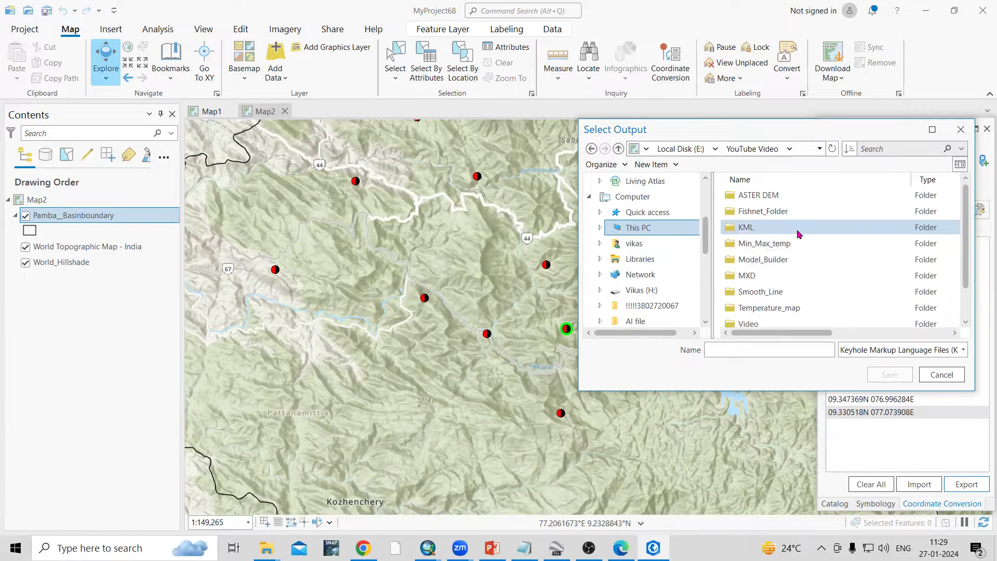
pyautogui.doubleClick(798, 233)
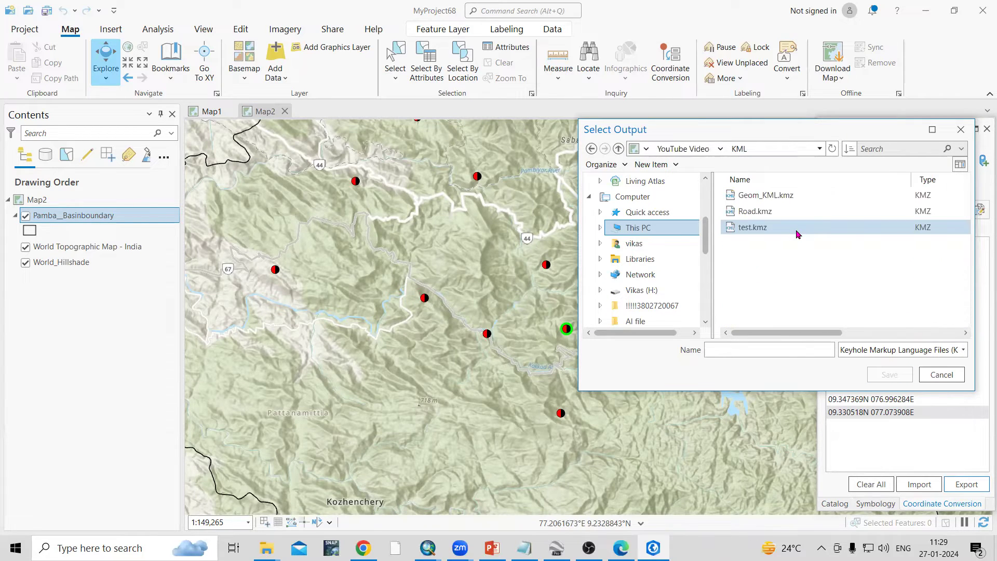
# Step: Name the file Lat_Long_DD and save the KMZ
pyautogui.click(778, 350)
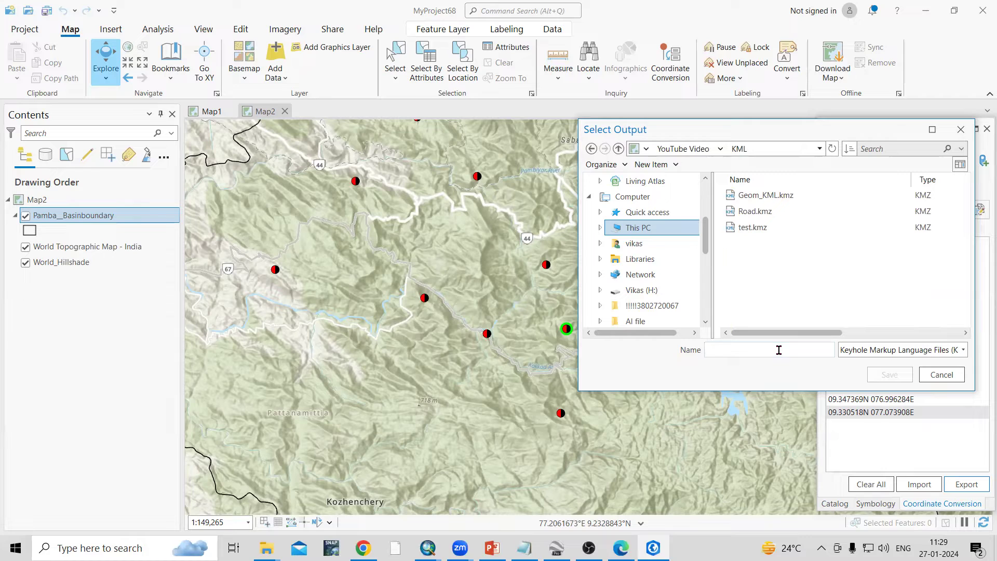
pyautogui.write('Lat_Long_')
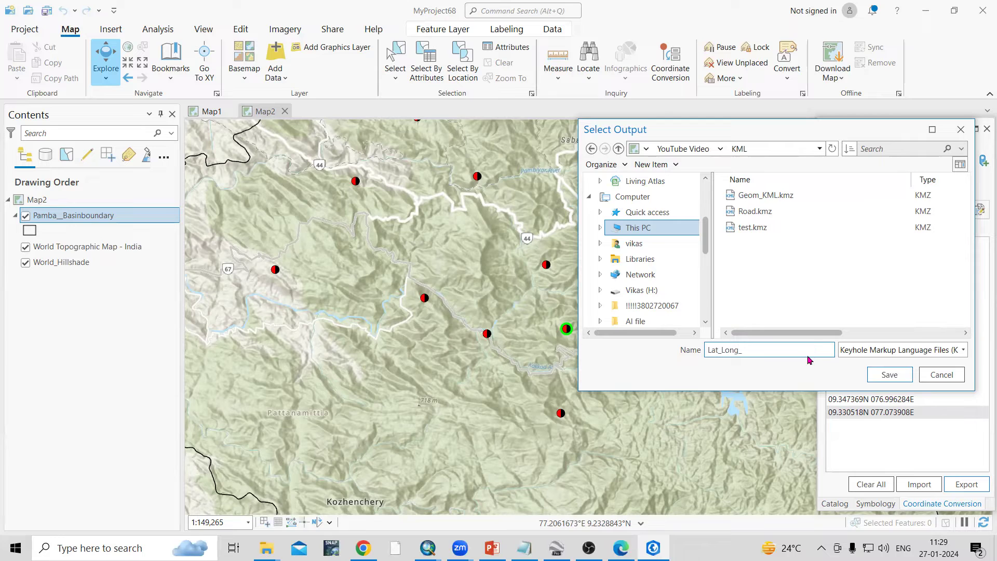
pyautogui.write('DD')
pyautogui.moveTo(793, 140); pyautogui.dragTo(473, 146)
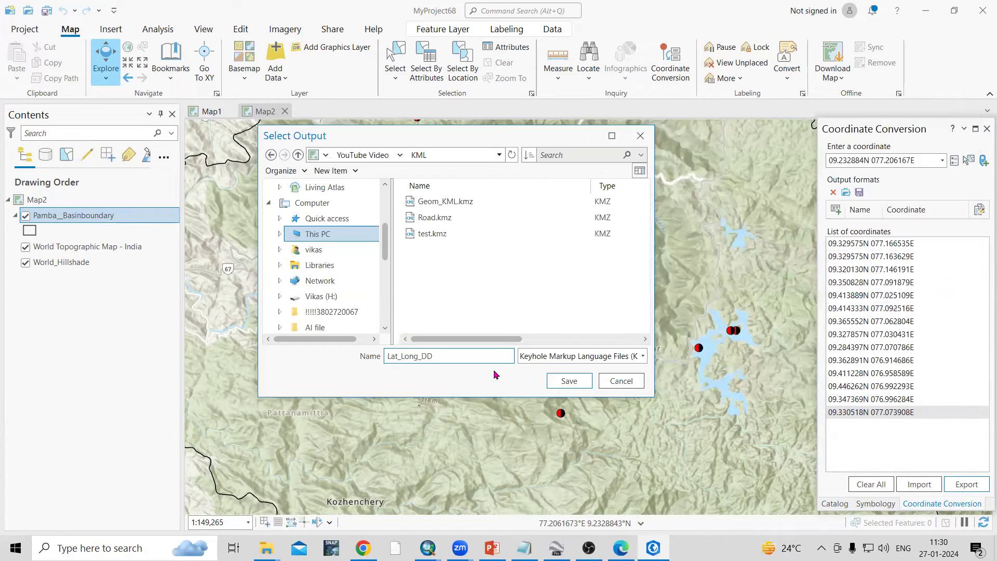
pyautogui.click(569, 381)
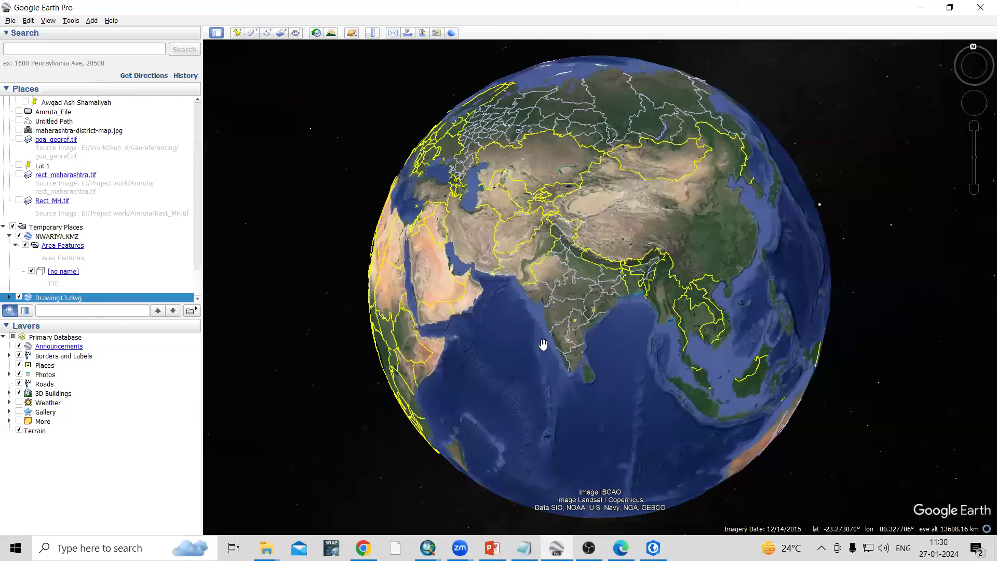
# Step: In Google Earth Pro, open Lat_Long_DD from E:\YouTube Video\KML
pyautogui.click(556, 547)
pyautogui.moveTo(565, 258); pyautogui.dragTo(572, 269)
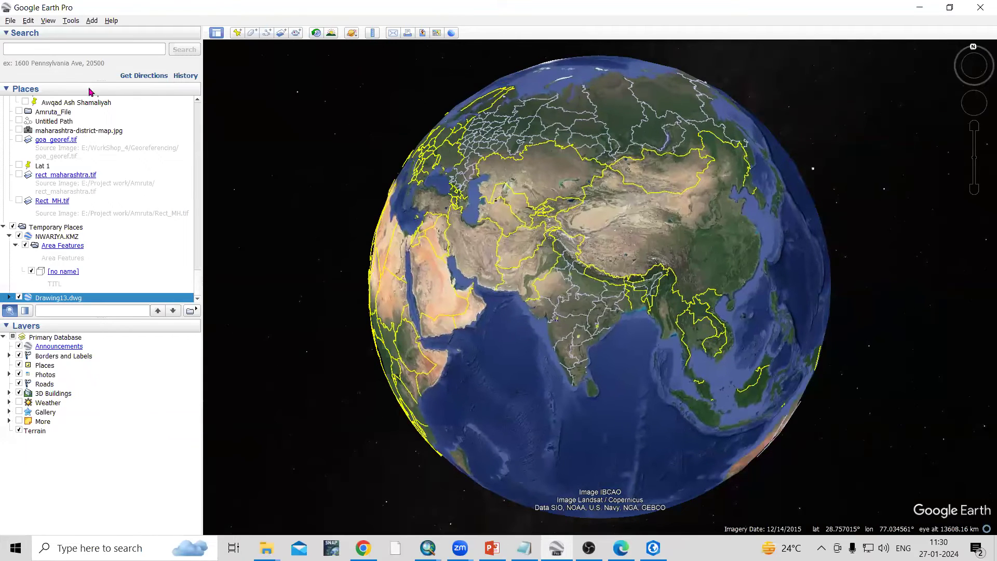
pyautogui.click(10, 21)
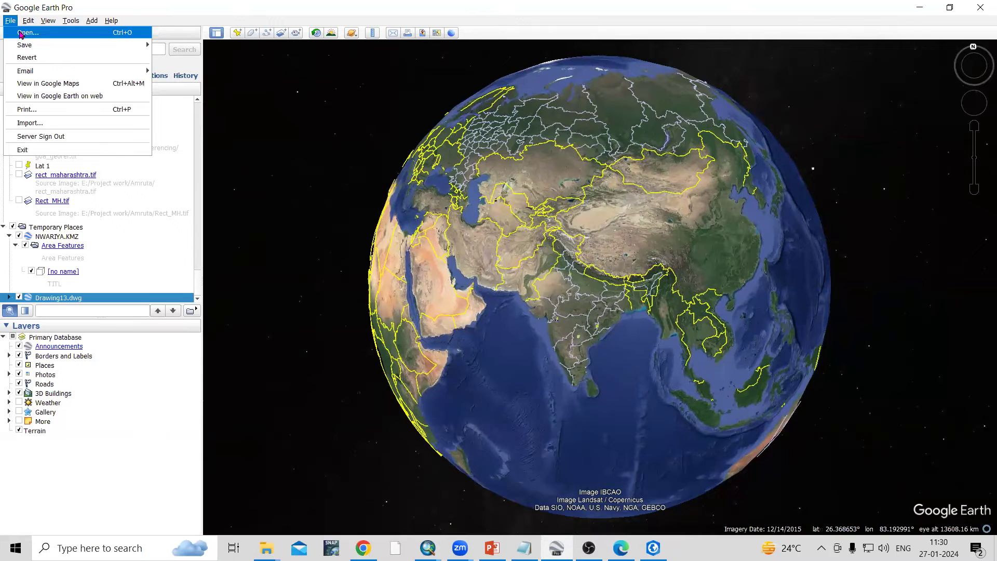
pyautogui.click(21, 33)
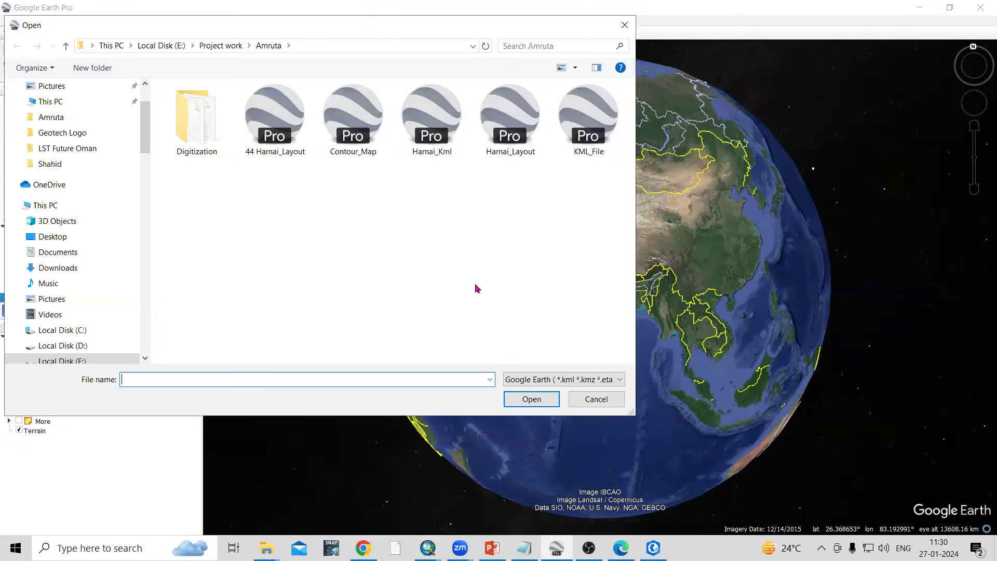
pyautogui.click(156, 45)
pyautogui.doubleClick(234, 357)
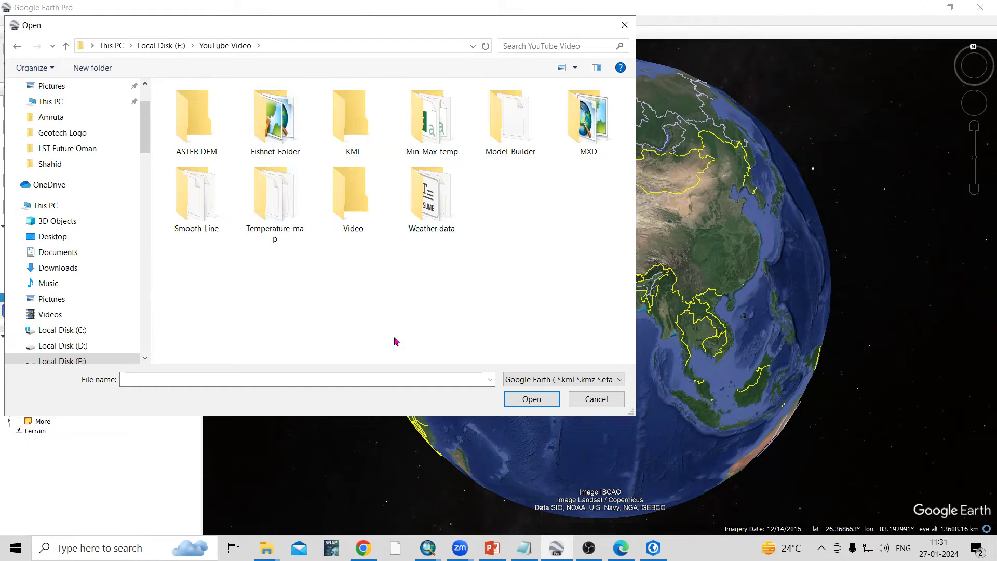
pyautogui.doubleClick(348, 135)
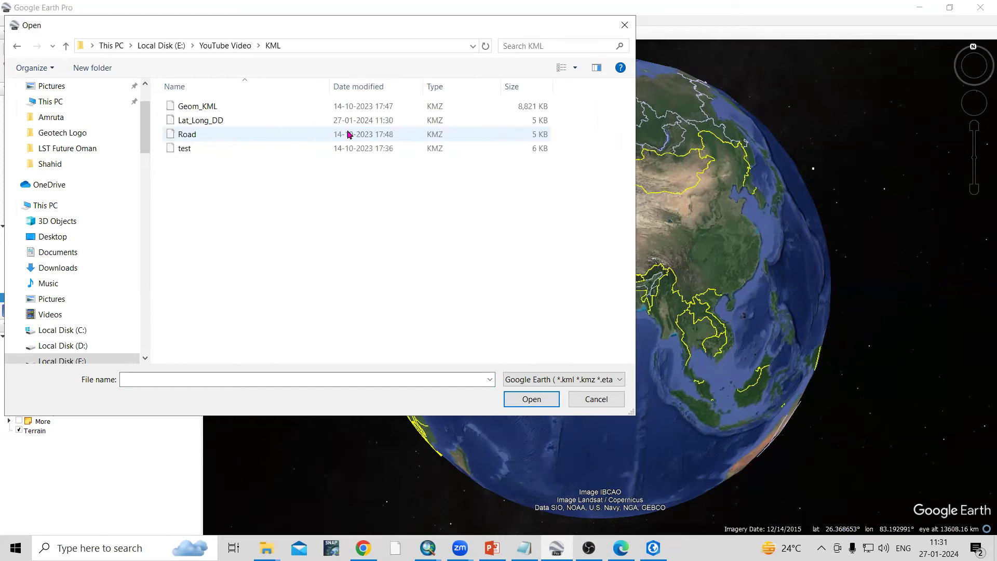
pyautogui.click(223, 121)
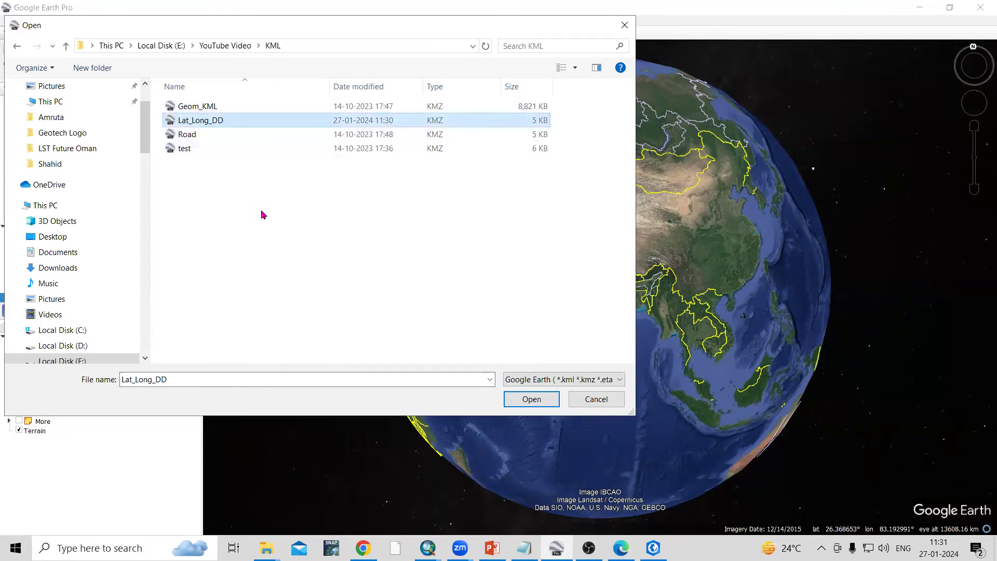
pyautogui.click(531, 399)
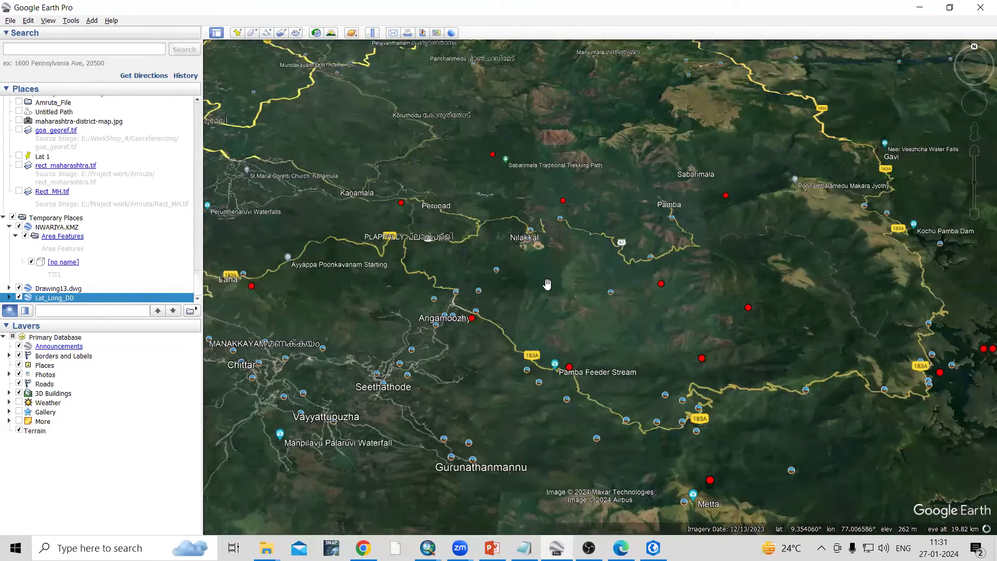
pyautogui.scroll(-2, 548, 285)
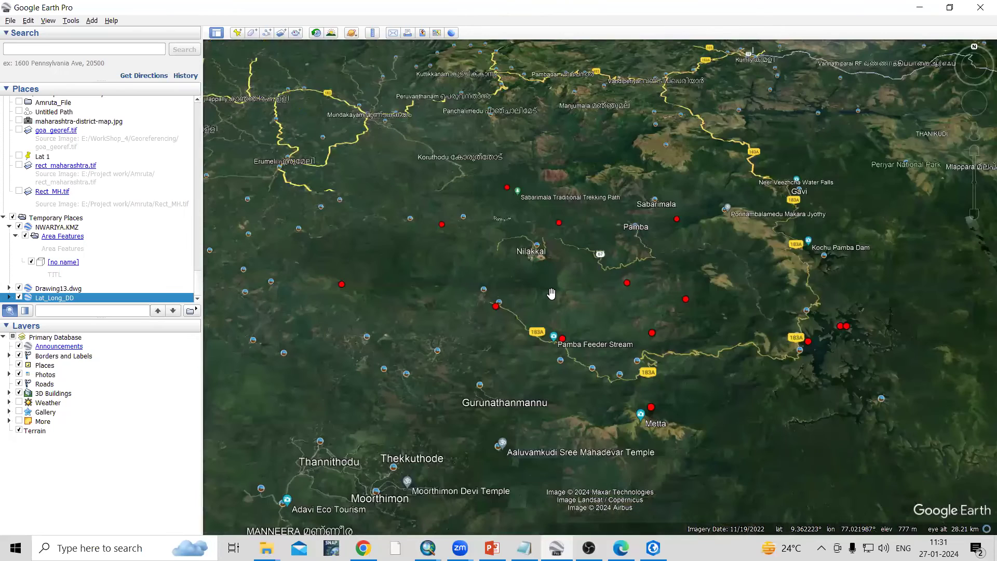
pyautogui.scroll(-3, 551, 295)
pyautogui.scroll(-2, 551, 295)
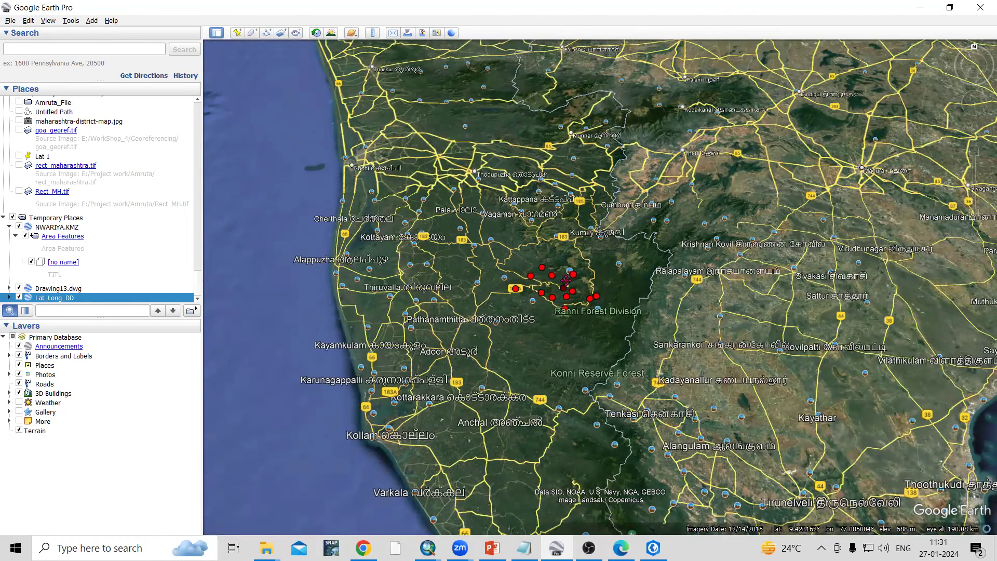
pyautogui.scroll(1, 566, 280)
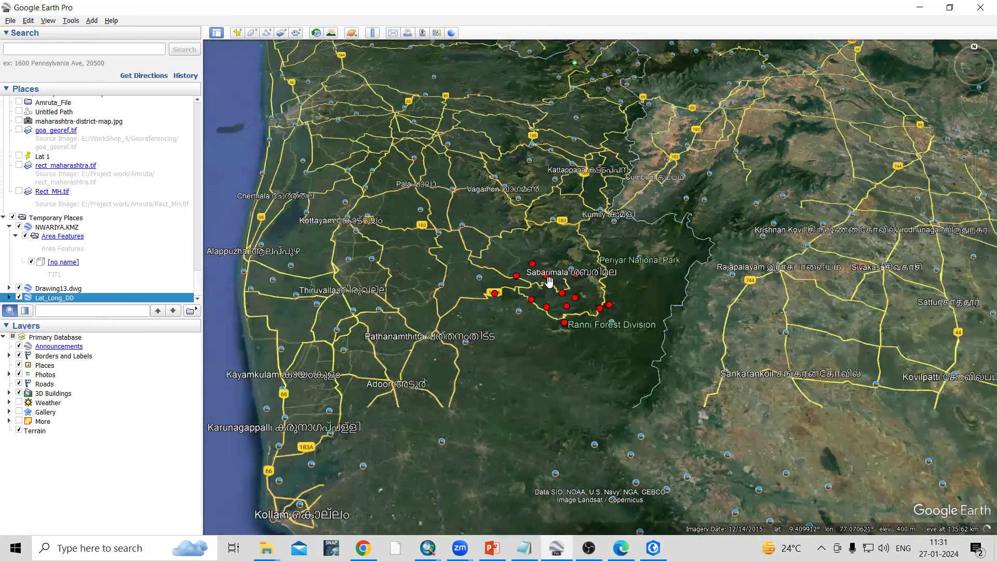
pyautogui.scroll(2, 552, 260)
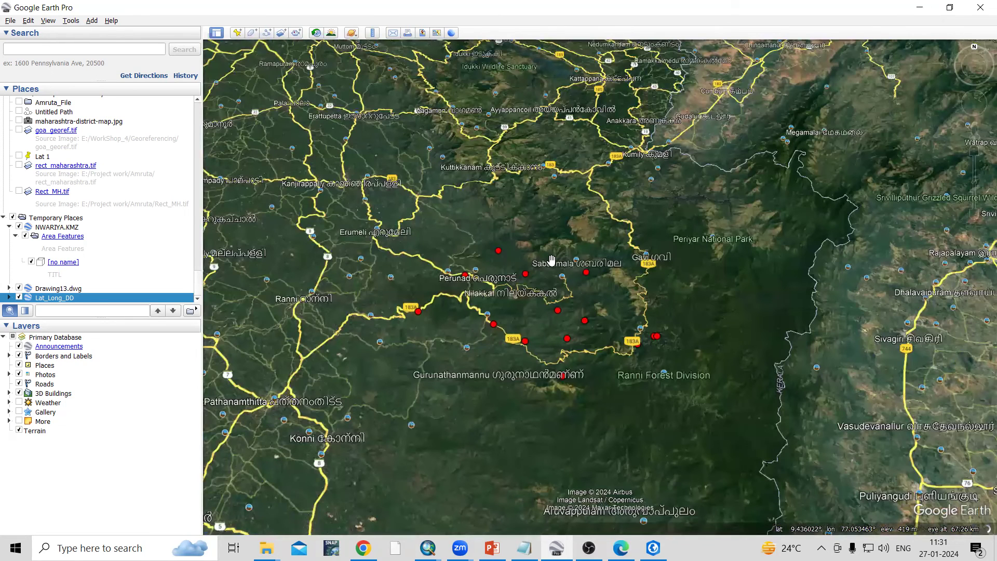